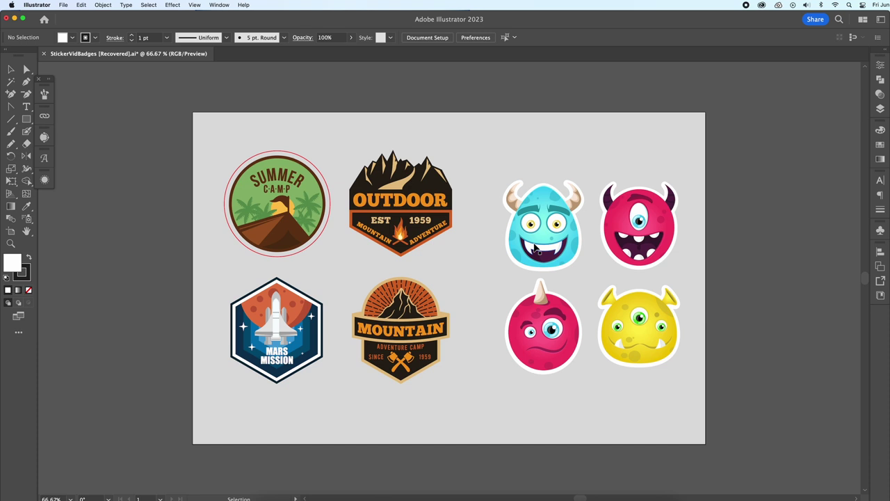
Vertically centre-align the red circle to the Summer Camp badge as key object, then reselect the circle
{"action": "left_click_drag", "start_coordinate": [322, 239], "coordinate": [320, 232]}
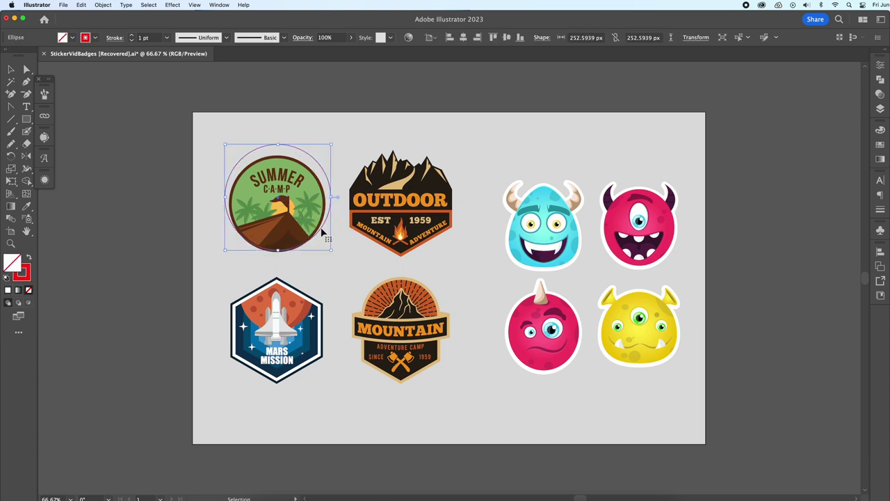
{"action": "left_click", "coordinate": [280, 196], "text": "shift"}
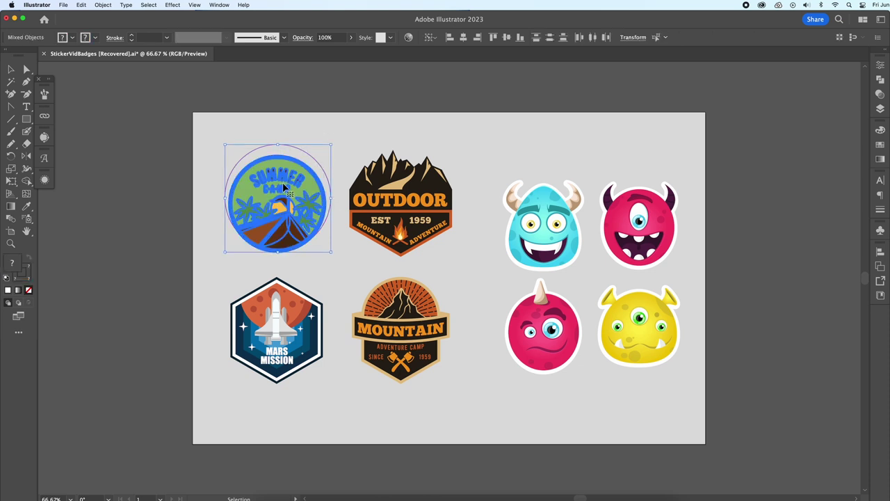
{"action": "left_click", "coordinate": [468, 38]}
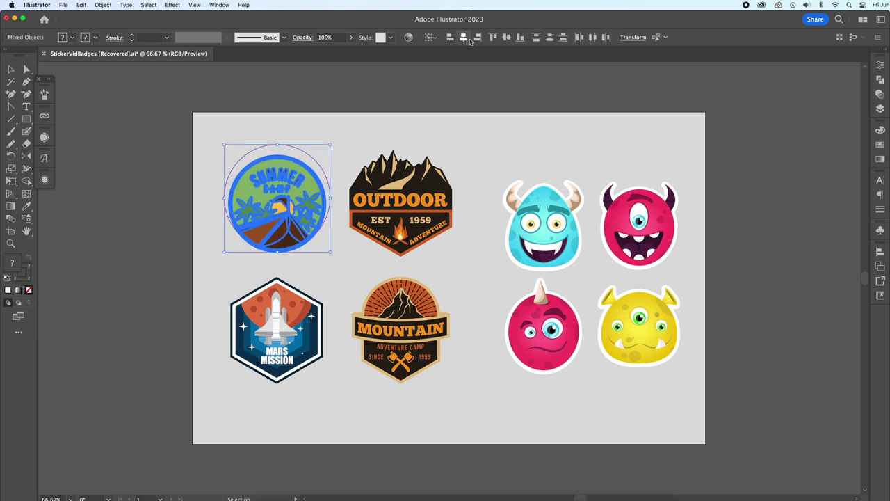
{"action": "left_click", "coordinate": [506, 38]}
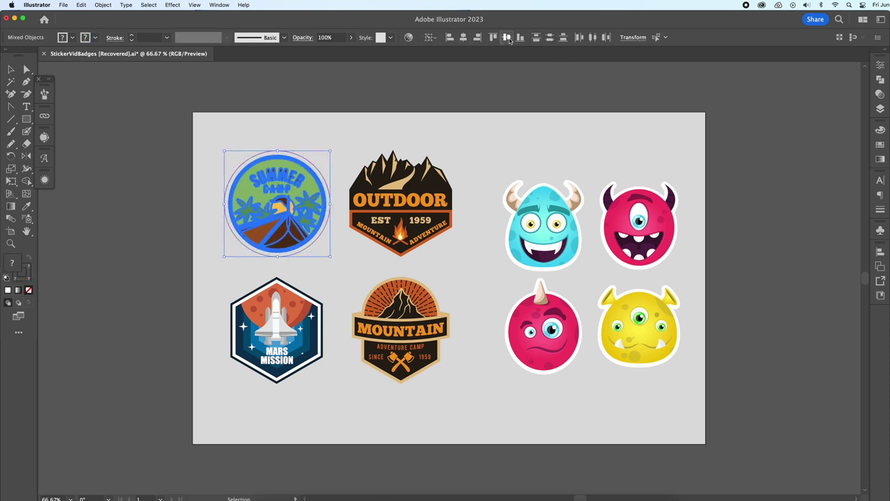
{"action": "left_click", "coordinate": [328, 139]}
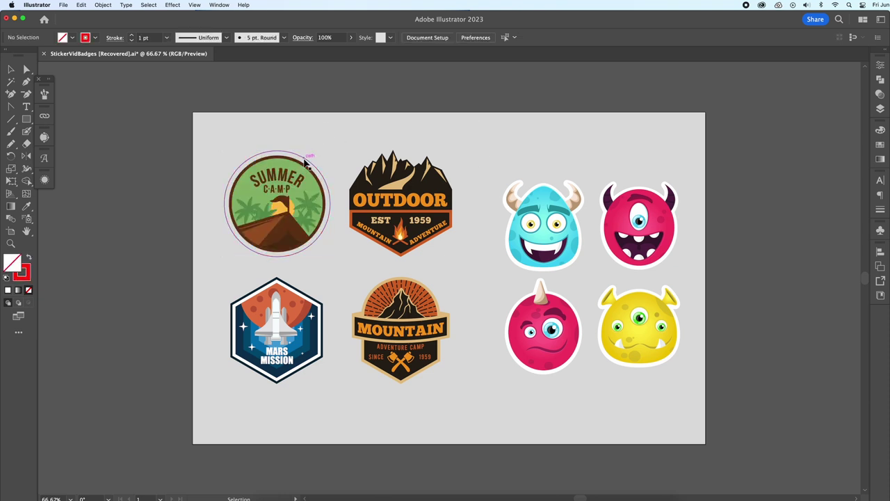
{"action": "left_click", "coordinate": [304, 161]}
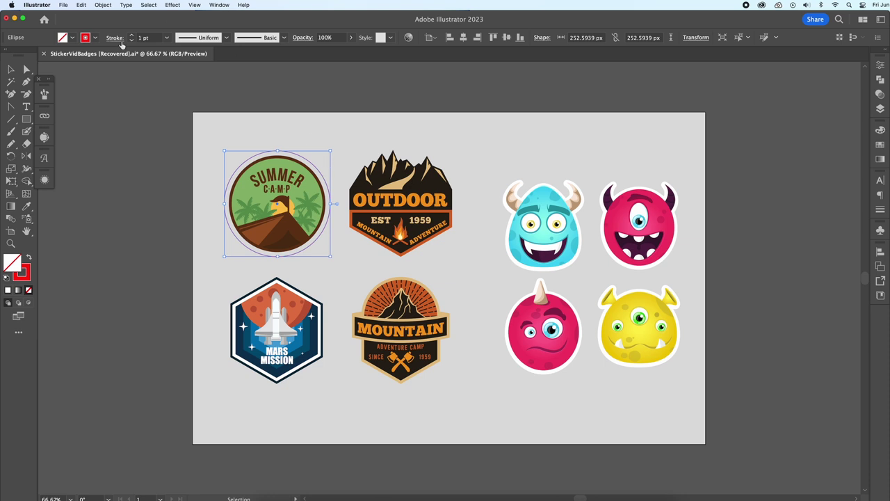
Set the red circle's stroke weight to 23 pt and check it briefly in Outline view
{"action": "left_click_drag", "start_coordinate": [121, 42], "coordinate": [130, 38]}
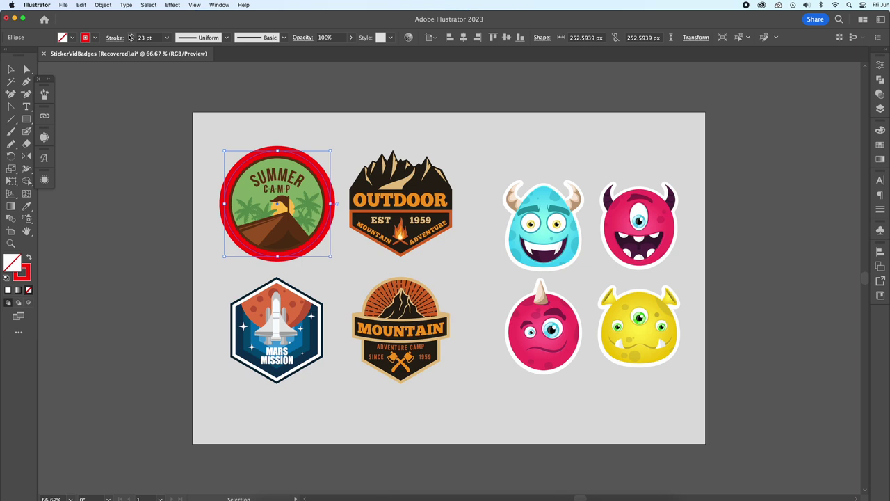
{"action": "key", "text": "super+y"}
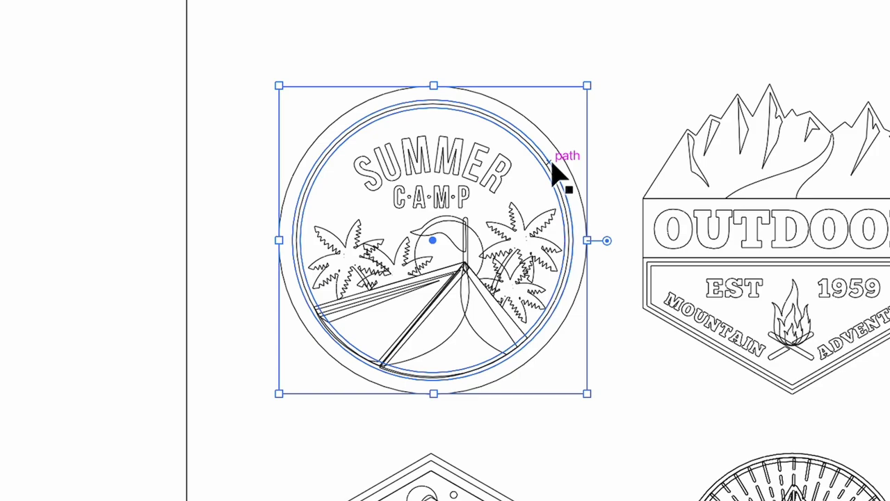
{"action": "key", "text": "super+y"}
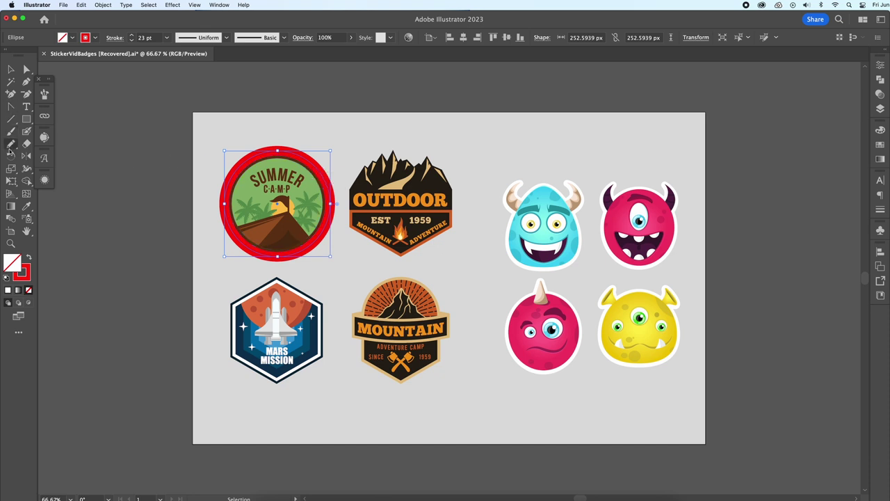
Start a Pen path beside the Outdoor badge, placing points along its mountain peaks
{"action": "key", "text": "p"}
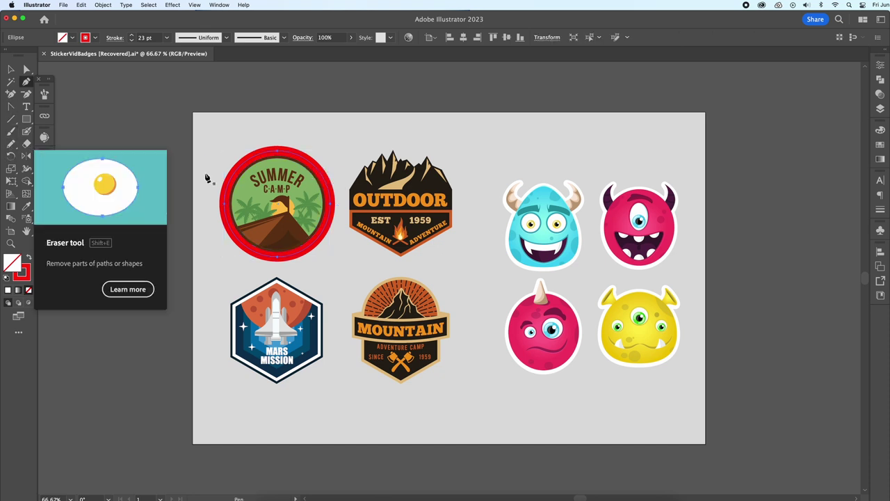
{"action": "left_click", "coordinate": [344, 186]}
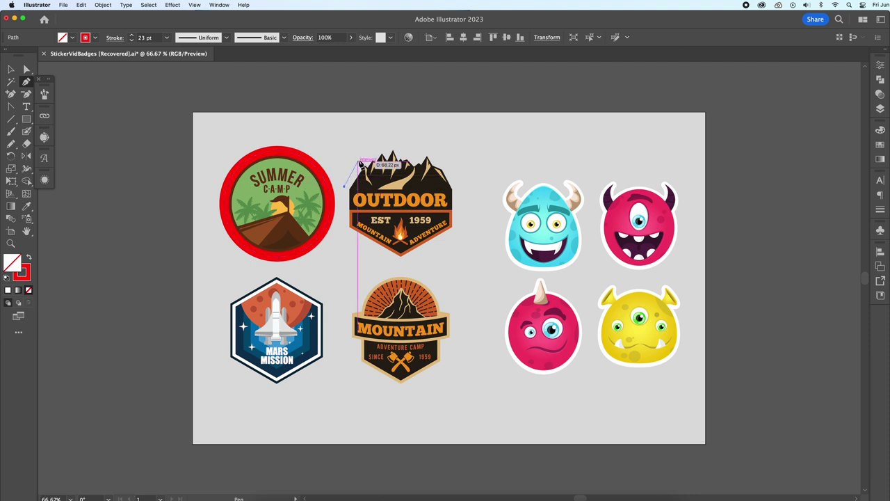
{"action": "left_click", "coordinate": [362, 149]}
{"action": "left_click", "coordinate": [369, 162]}
{"action": "left_click", "coordinate": [379, 147]}
{"action": "left_click", "coordinate": [385, 157]}
{"action": "left_click", "coordinate": [393, 140]}
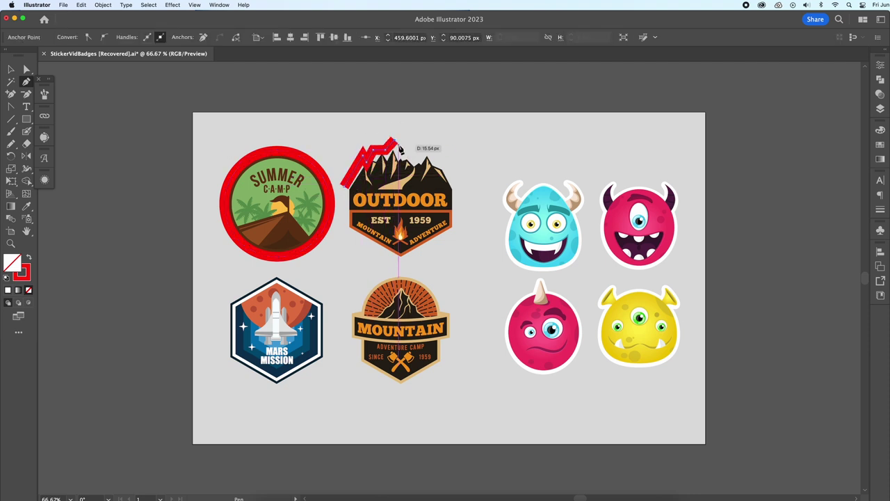
{"action": "left_click", "coordinate": [402, 149]}
{"action": "left_click", "coordinate": [415, 143]}
{"action": "left_click", "coordinate": [431, 134]}
Continue the path down the badge's right side and bottom, closing it at the start point
{"action": "left_click", "coordinate": [436, 149]}
{"action": "left_click", "coordinate": [446, 158]}
{"action": "left_click", "coordinate": [453, 170]}
{"action": "left_click", "coordinate": [460, 195]}
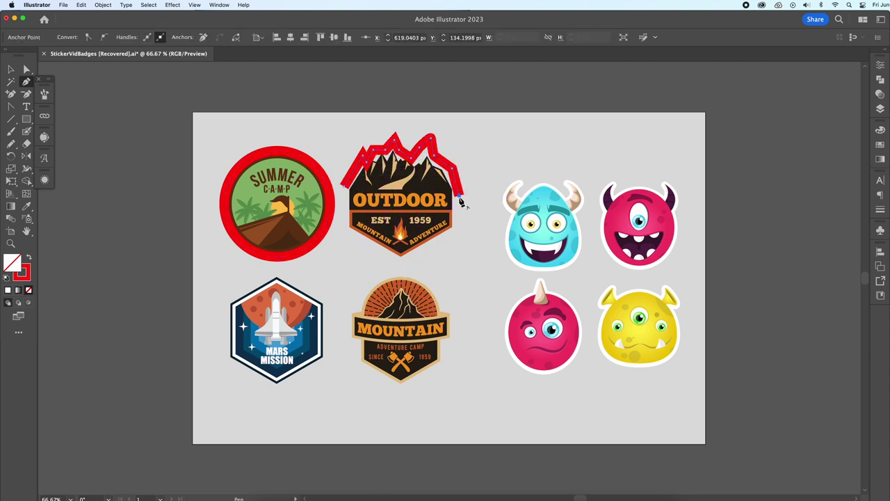
{"action": "left_click", "coordinate": [465, 229]}
{"action": "left_click", "coordinate": [410, 264]}
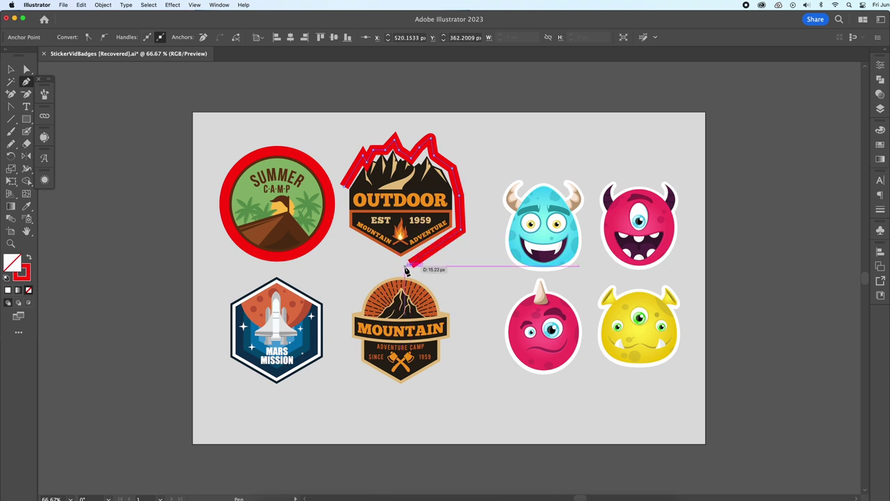
{"action": "left_click", "coordinate": [402, 269]}
{"action": "left_click", "coordinate": [344, 237]}
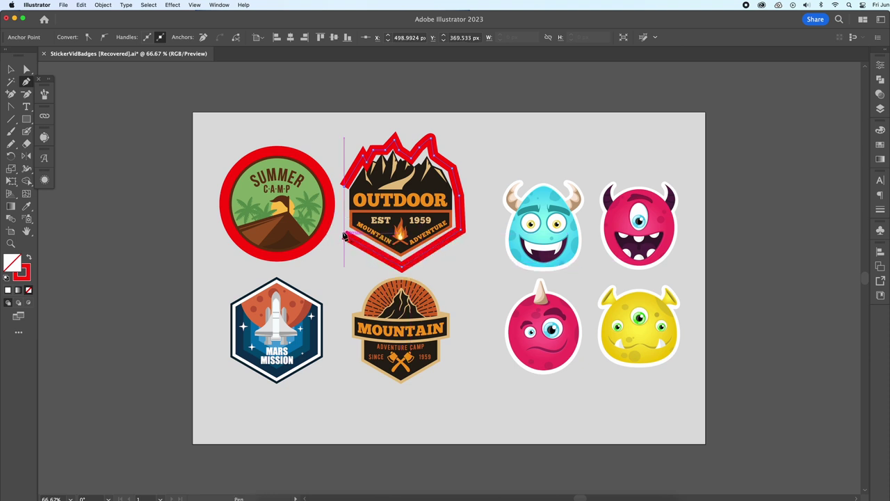
{"action": "left_click", "coordinate": [344, 182]}
Set the closed cut line's stroke to 1 pt and deselect it
{"action": "key", "text": "v"}
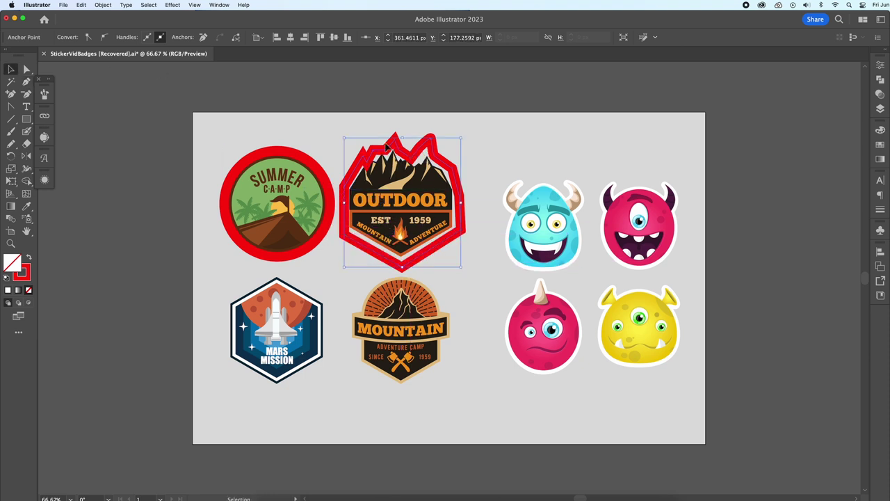
{"action": "left_click", "coordinate": [130, 40]}
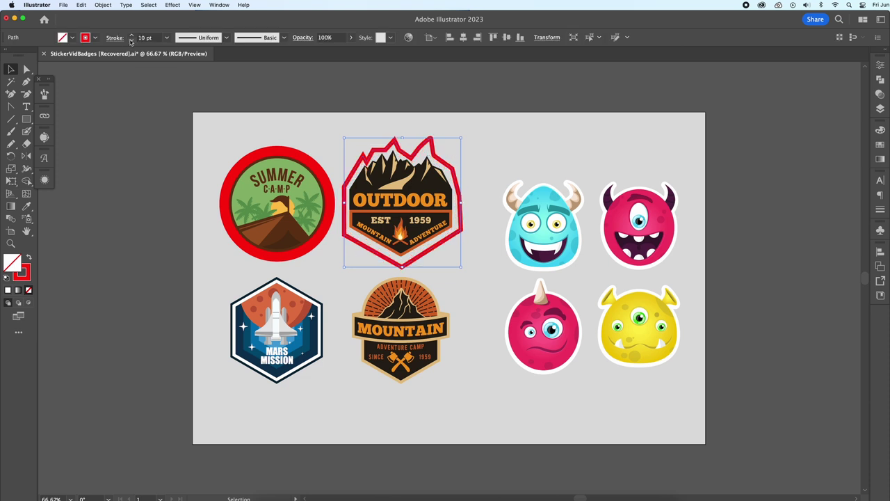
{"action": "left_click", "coordinate": [130, 40]}
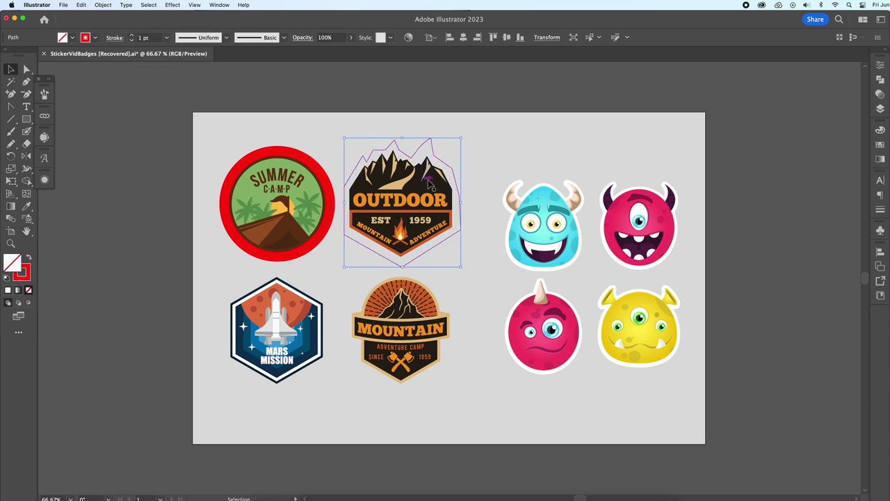
{"action": "left_click", "coordinate": [478, 180]}
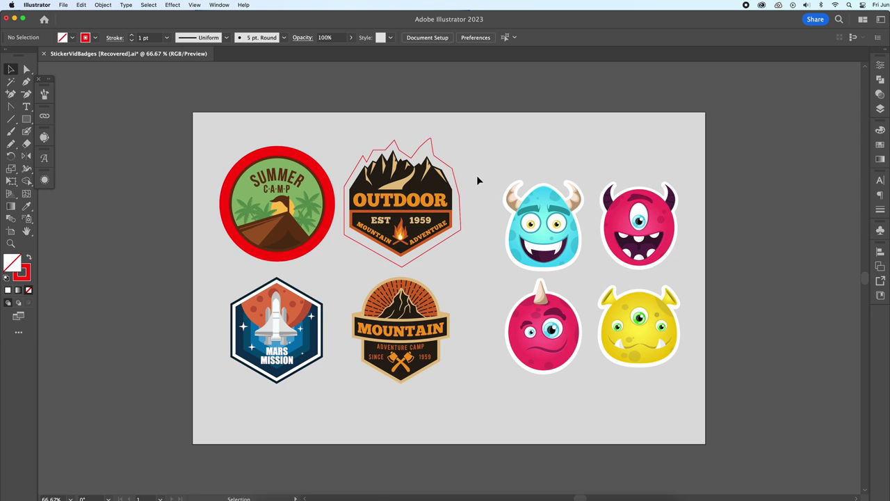
Place a copy of the blue monster beside the artboard and paste a duplicate in front
{"action": "left_click_drag", "start_coordinate": [549, 235], "coordinate": [863, 240]}
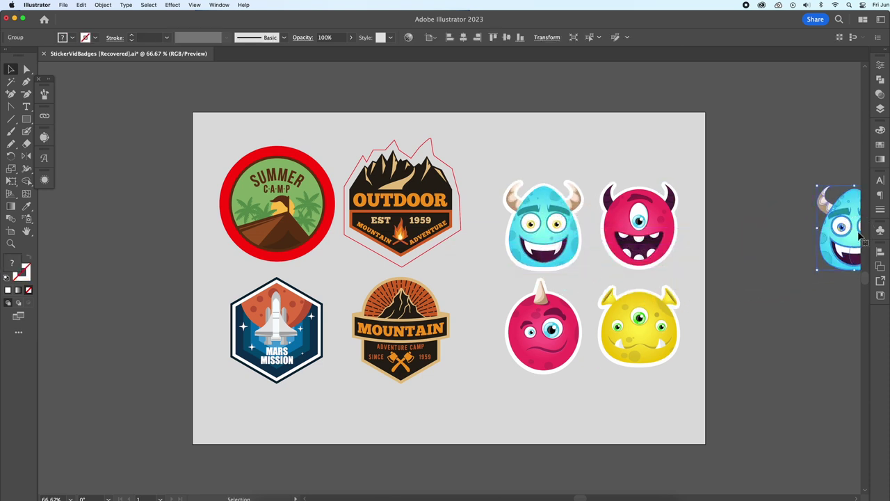
{"action": "key", "text": "super+equal"}
{"action": "key", "text": "super+equal"}
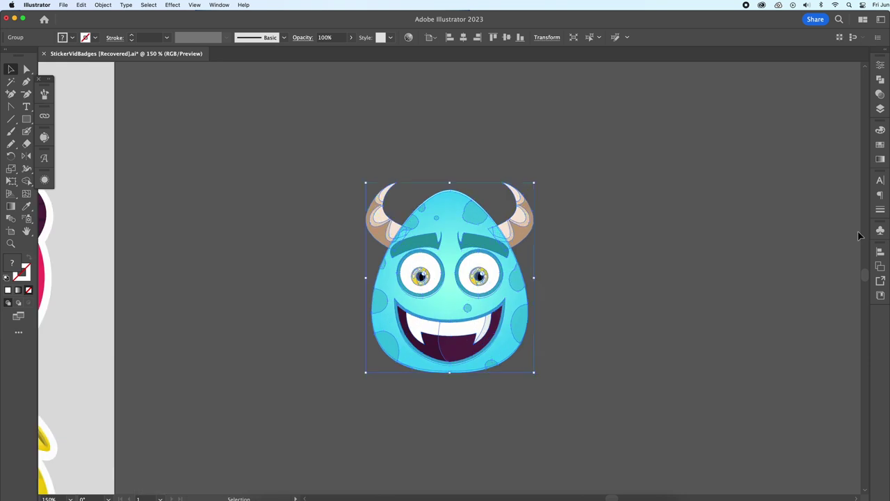
{"action": "key", "text": "super+c"}
{"action": "key", "text": "super+f"}
Unite the front monster copy into one solid teal silhouette with Pathfinder
{"action": "left_click_drag", "start_coordinate": [473, 274], "coordinate": [510, 313]}
{"action": "key", "text": "super+z"}
{"action": "left_click", "coordinate": [880, 66]}
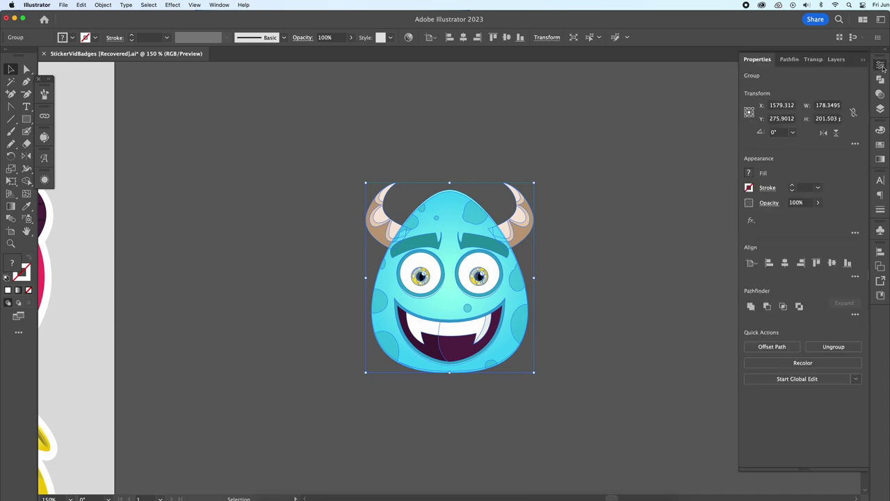
{"action": "left_click", "coordinate": [751, 306]}
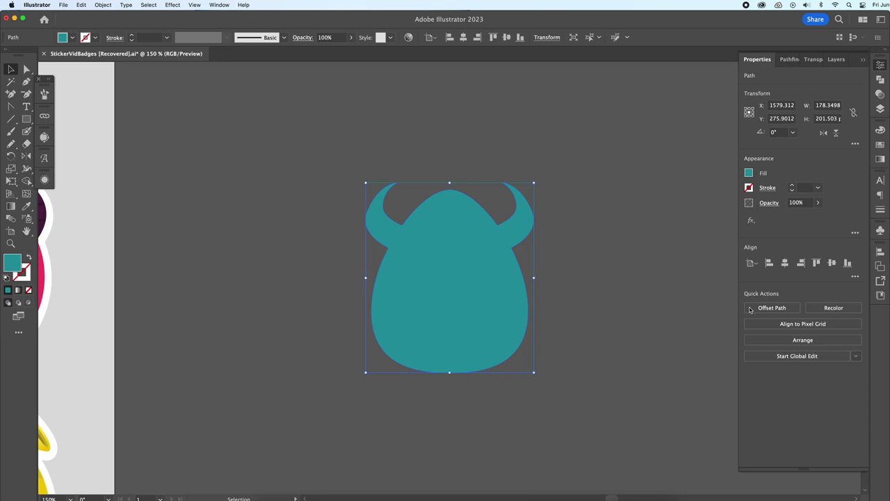
Offset the teal silhouette by 10 px with Round joins using Object > Path > Offset Path
{"action": "left_click", "coordinate": [103, 5]}
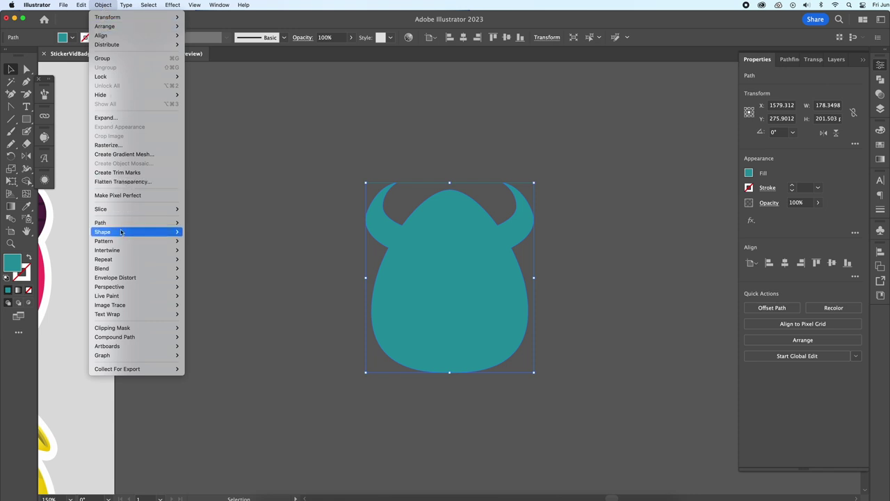
{"action": "mouse_move", "coordinate": [167, 222]}
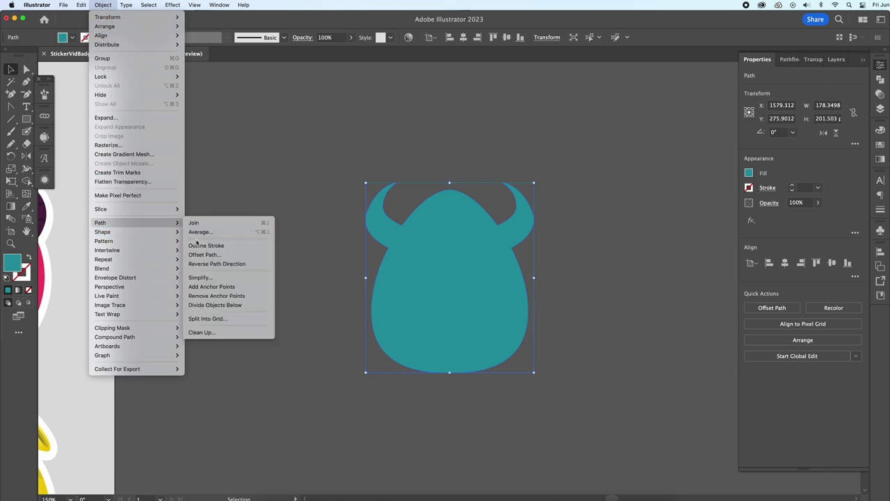
{"action": "left_click", "coordinate": [200, 255]}
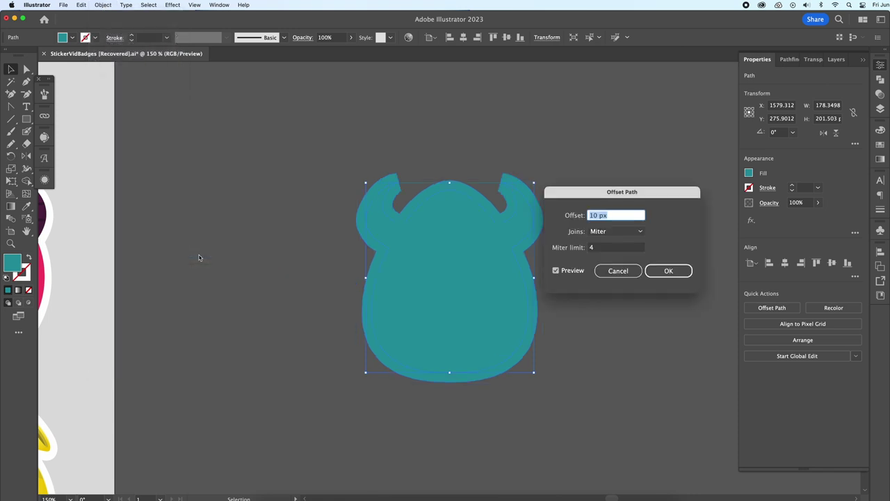
{"action": "left_click_drag", "start_coordinate": [609, 192], "coordinate": [630, 181]}
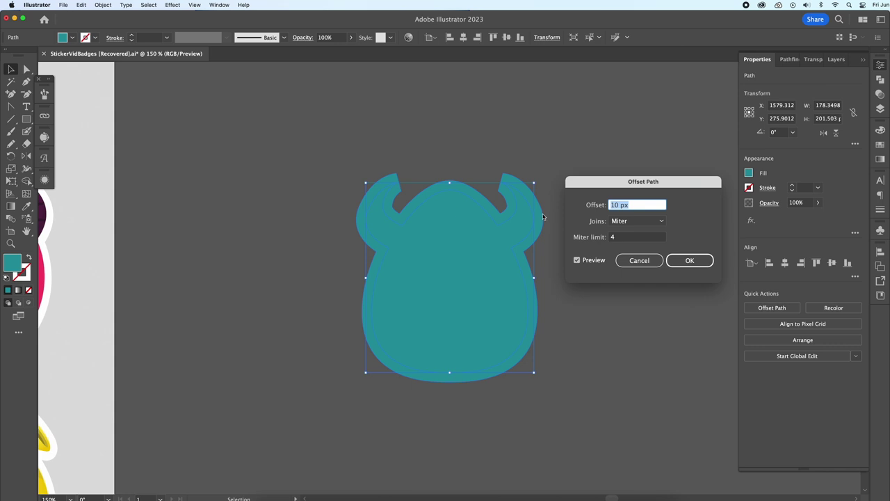
{"action": "left_click", "coordinate": [625, 222]}
{"action": "left_click", "coordinate": [629, 244]}
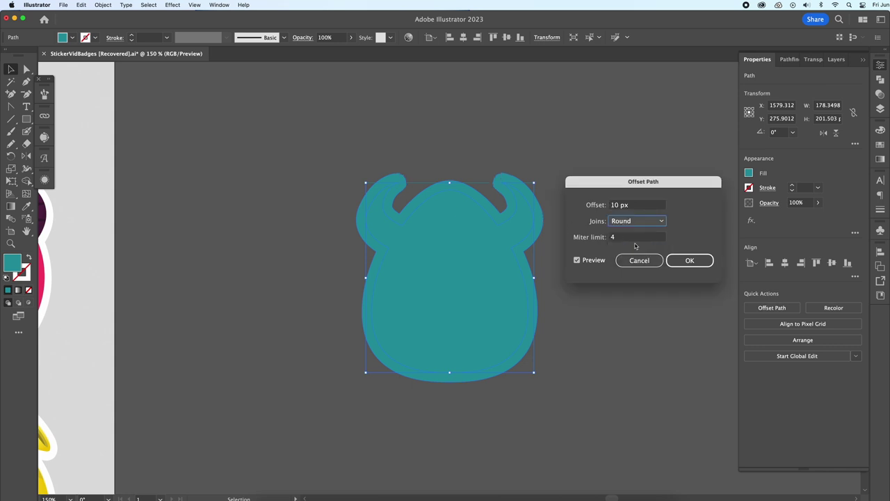
{"action": "left_click", "coordinate": [680, 261]}
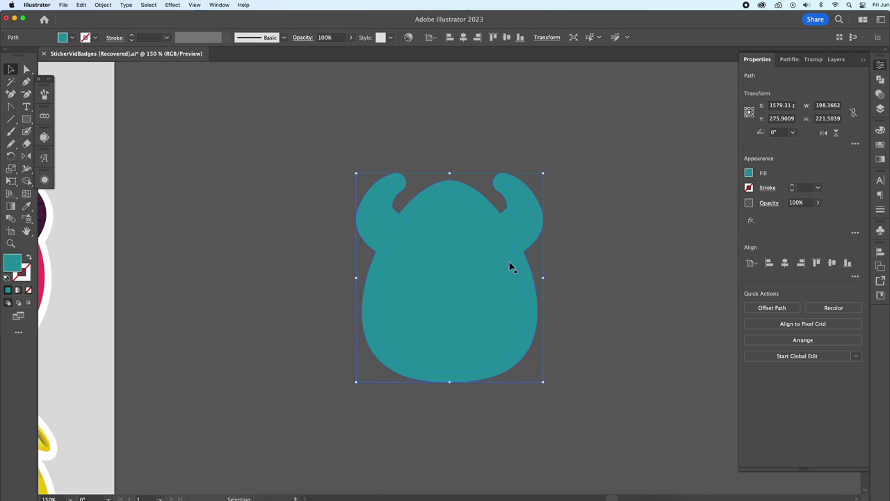
Delete the stray duplicate and turn the offset silhouette's fill into a stroke
{"action": "left_click_drag", "start_coordinate": [509, 267], "coordinate": [609, 277]}
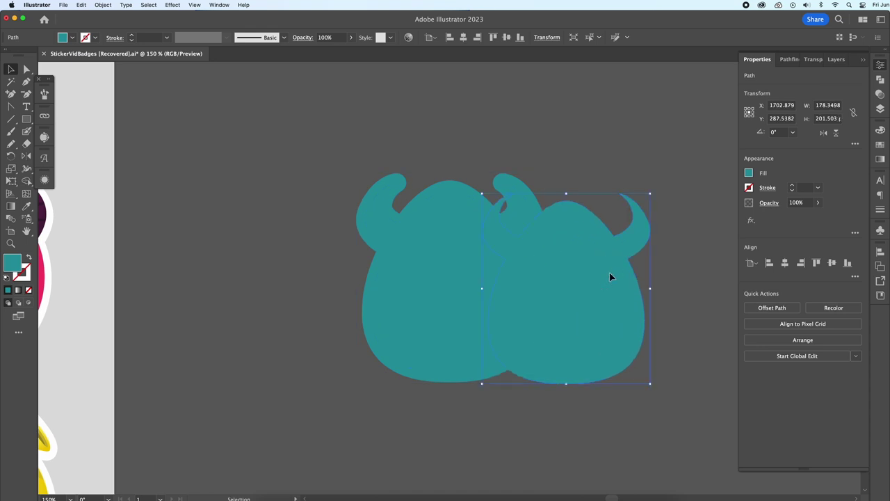
{"action": "key", "text": "Delete"}
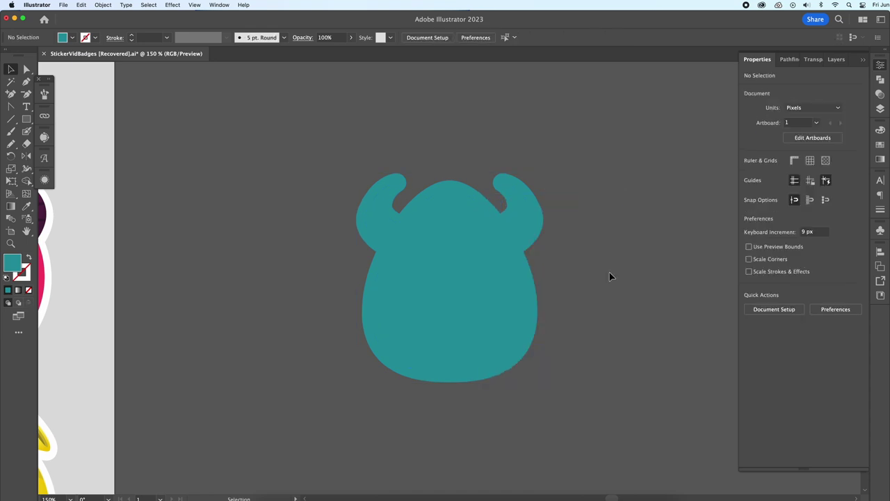
{"action": "left_click", "coordinate": [491, 278]}
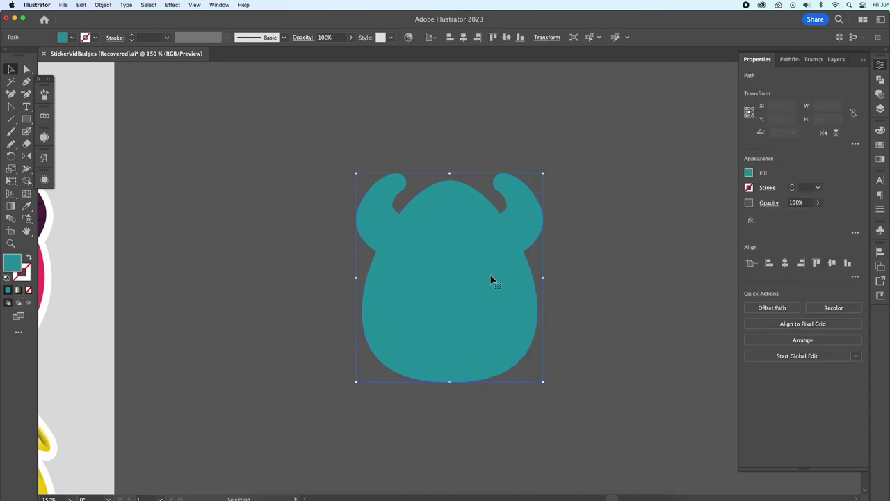
{"action": "left_click", "coordinate": [28, 258]}
Colour the outline bright red in the Color Picker, starting from 9E0000
{"action": "left_click", "coordinate": [23, 271]}
{"action": "double_click", "coordinate": [27, 271]}
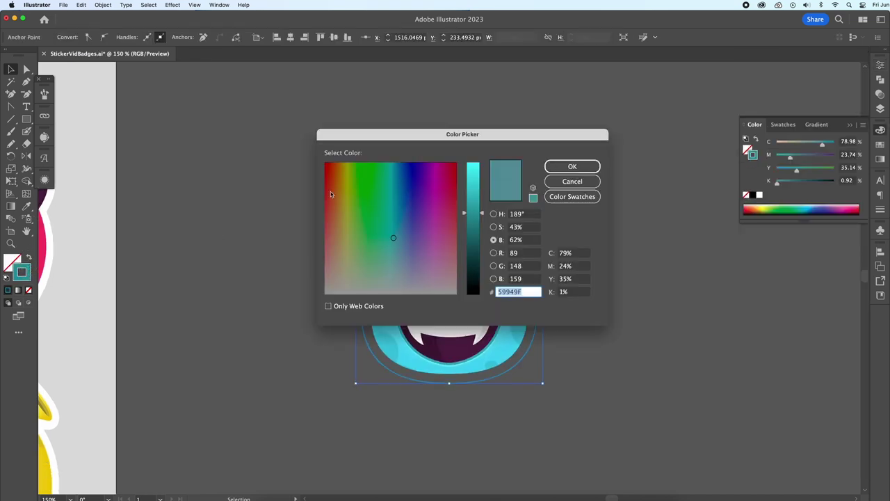
{"action": "type", "text": "9E0000"}
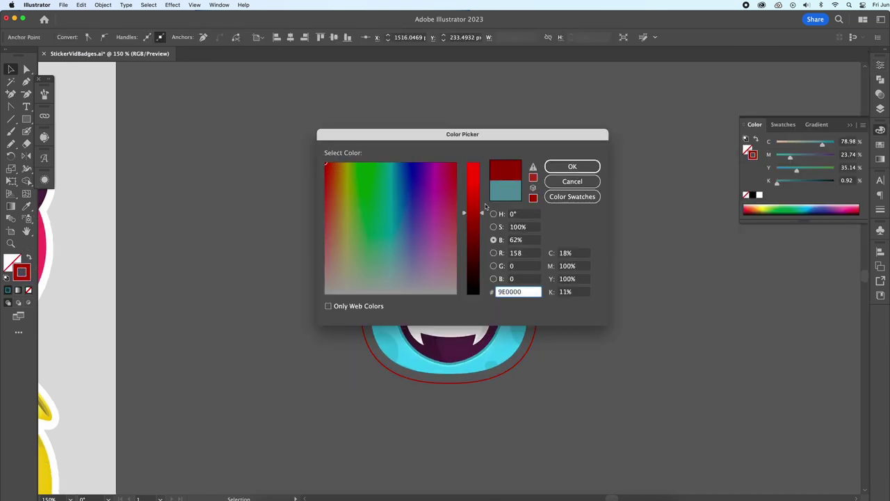
{"action": "left_click_drag", "start_coordinate": [481, 212], "coordinate": [481, 163]}
{"action": "left_click", "coordinate": [572, 167]}
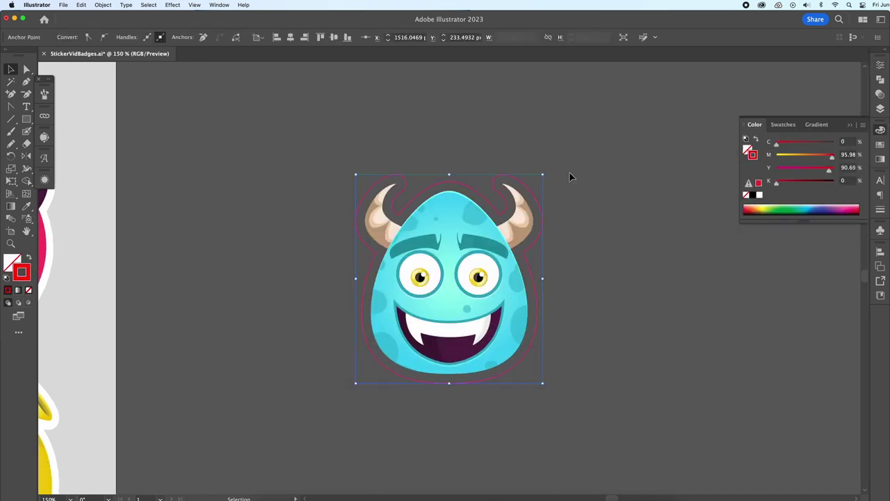
Fit the artboard in view and place a copy of the MOUNTAIN badge beside the monster
{"action": "left_click", "coordinate": [583, 266]}
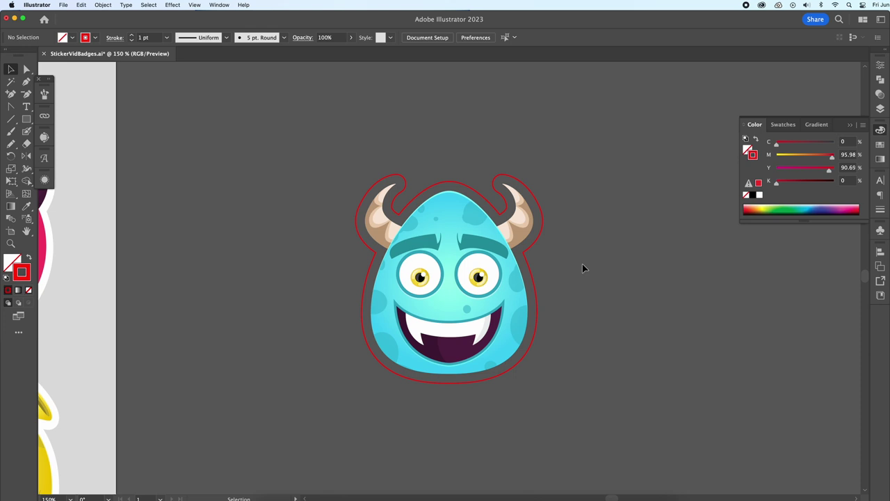
{"action": "key", "text": "super+0"}
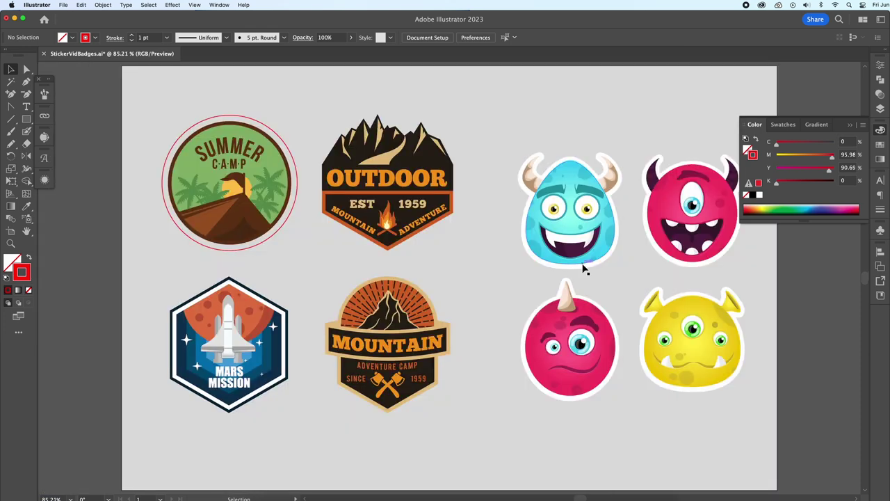
{"action": "left_click_drag", "start_coordinate": [400, 347], "coordinate": [806, 394]}
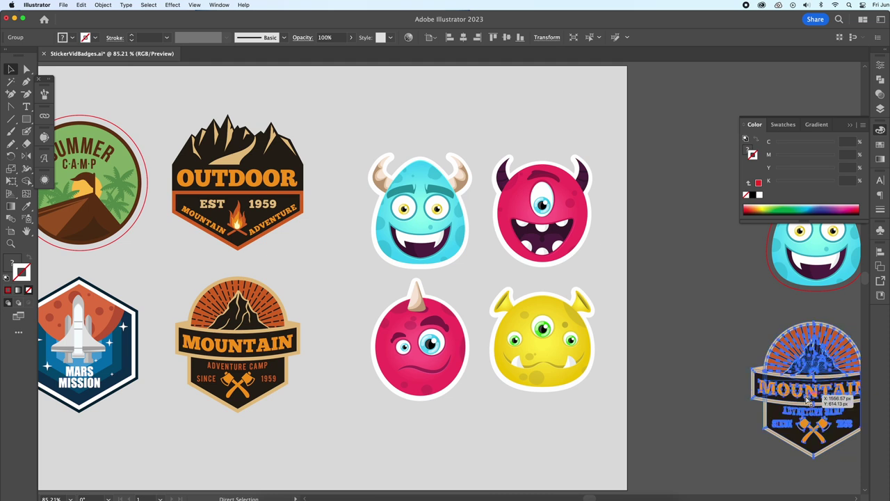
Zoom in on the MOUNTAIN badge copy and paste a duplicate directly in front of it
{"action": "key", "text": "super+equal"}
{"action": "key", "text": "super+equal"}
{"action": "left_click", "coordinate": [805, 394]}
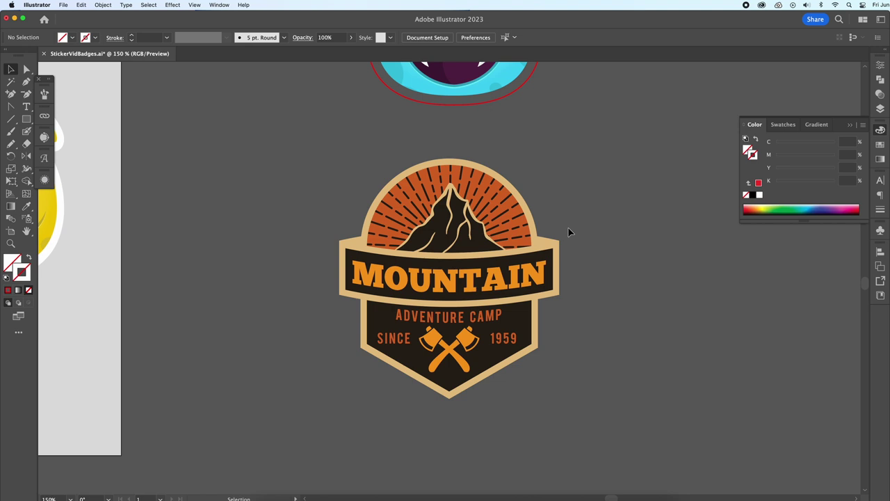
{"action": "left_click", "coordinate": [499, 228]}
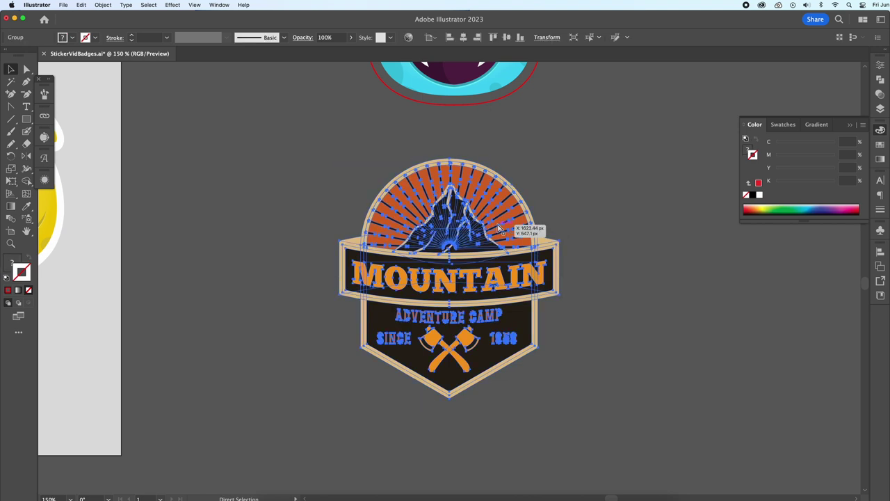
{"action": "key", "text": "super+c"}
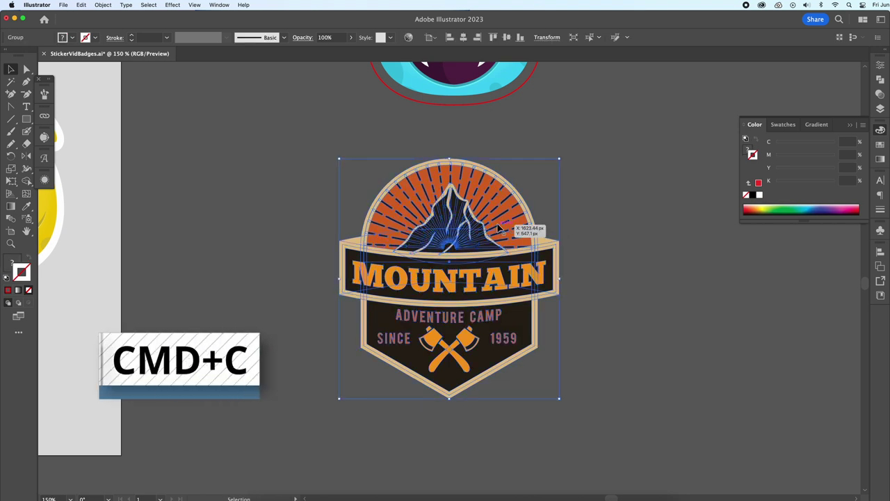
{"action": "key", "text": "super+f"}
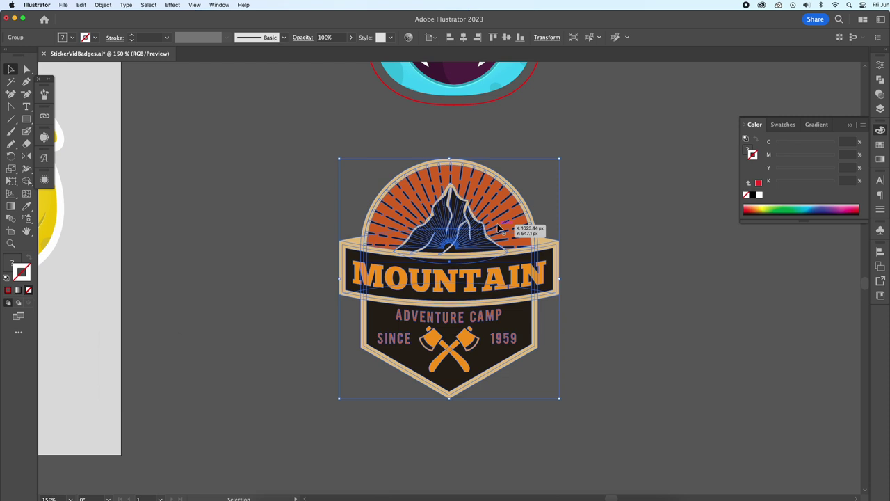
Unite the pasted badge copy into one solid orange silhouette with Pathfinder
{"action": "left_click", "coordinate": [581, 200]}
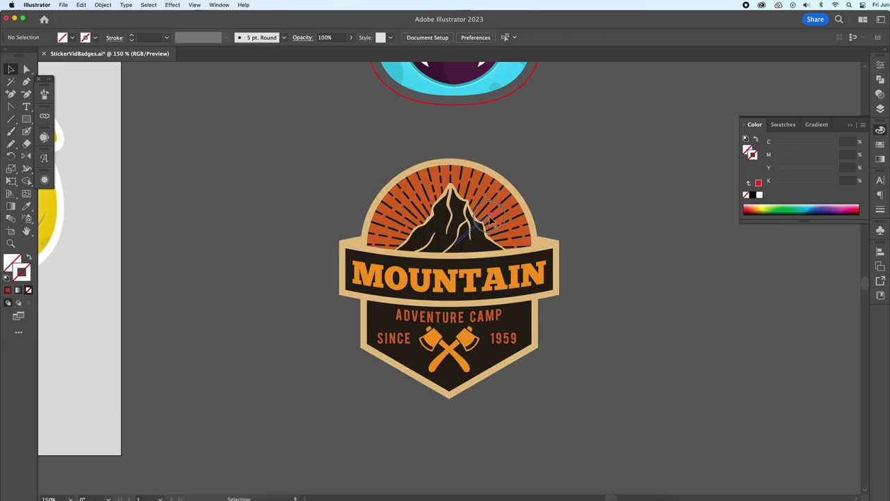
{"action": "left_click", "coordinate": [490, 222]}
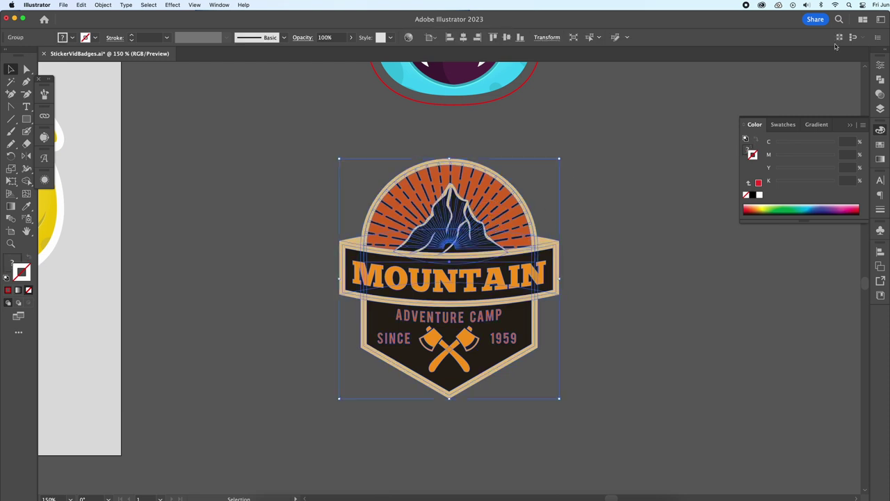
{"action": "left_click", "coordinate": [880, 67]}
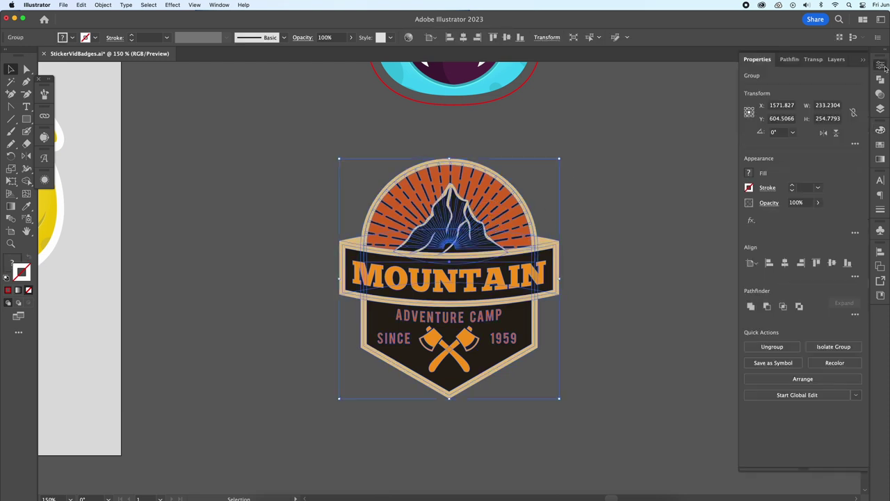
{"action": "left_click", "coordinate": [751, 306]}
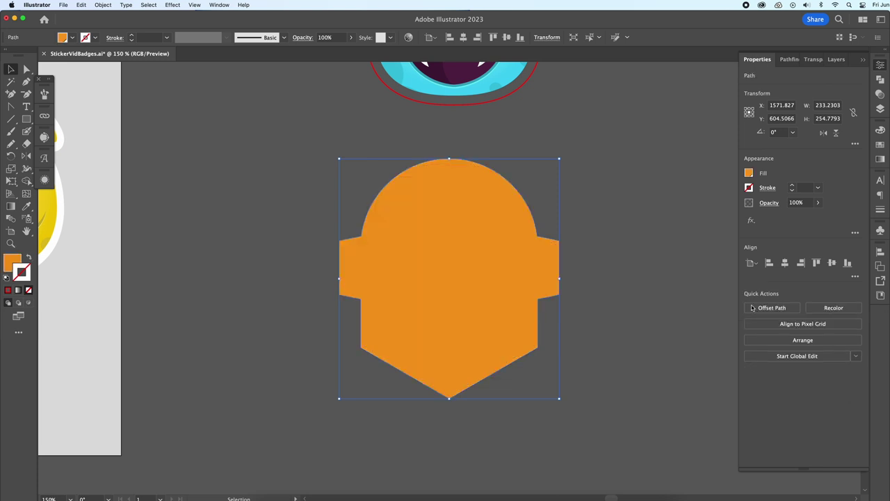
Offset the badge silhouette outward by 10 px with Offset Path
{"action": "left_click", "coordinate": [103, 6]}
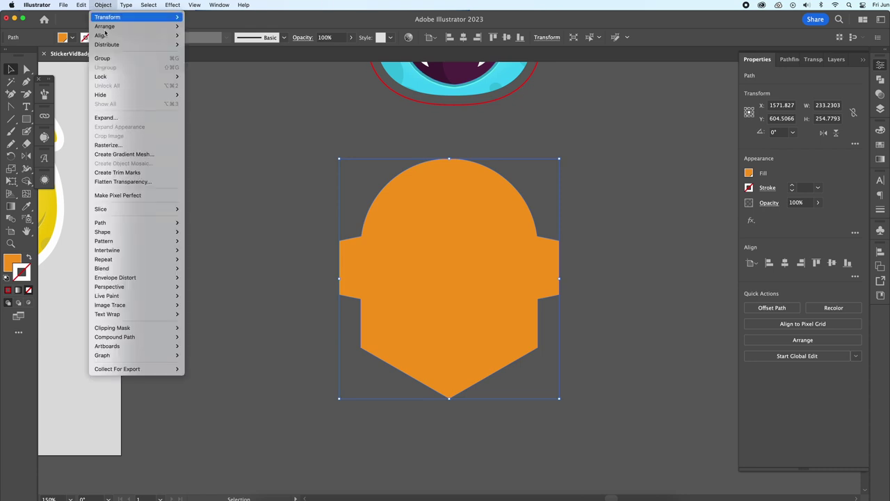
{"action": "mouse_move", "coordinate": [117, 227]}
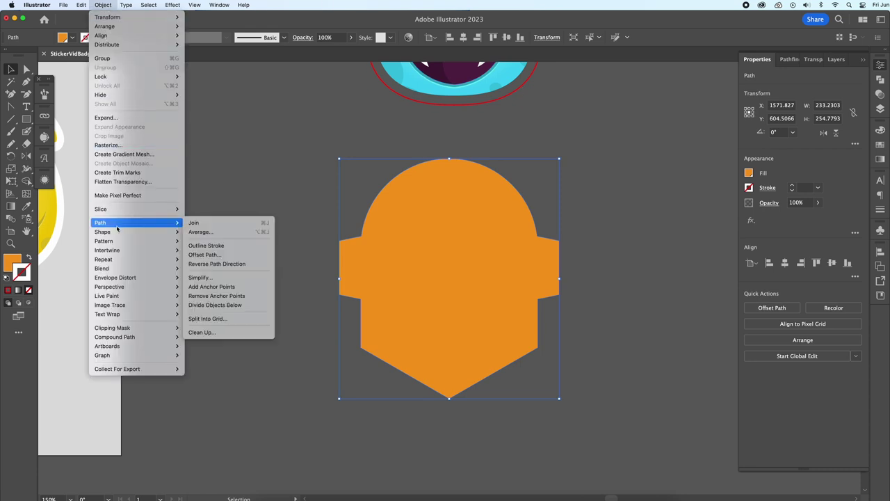
{"action": "left_click", "coordinate": [208, 256]}
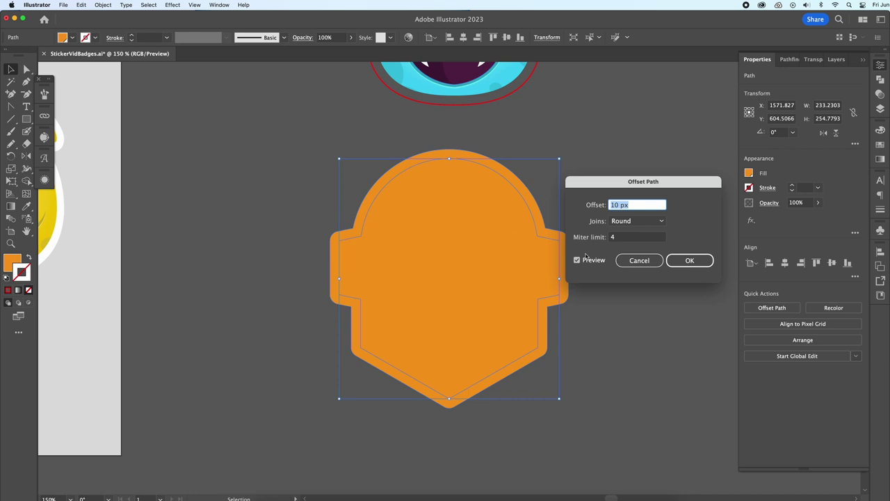
{"action": "left_click", "coordinate": [704, 263]}
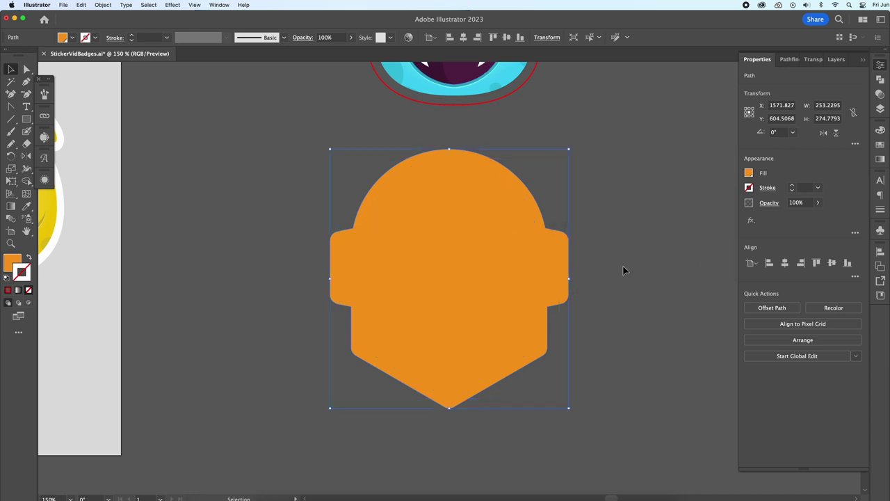
Give the inner silhouette no fill and a bright red stroke
{"action": "left_click", "coordinate": [480, 264]}
{"action": "left_click", "coordinate": [7, 290]}
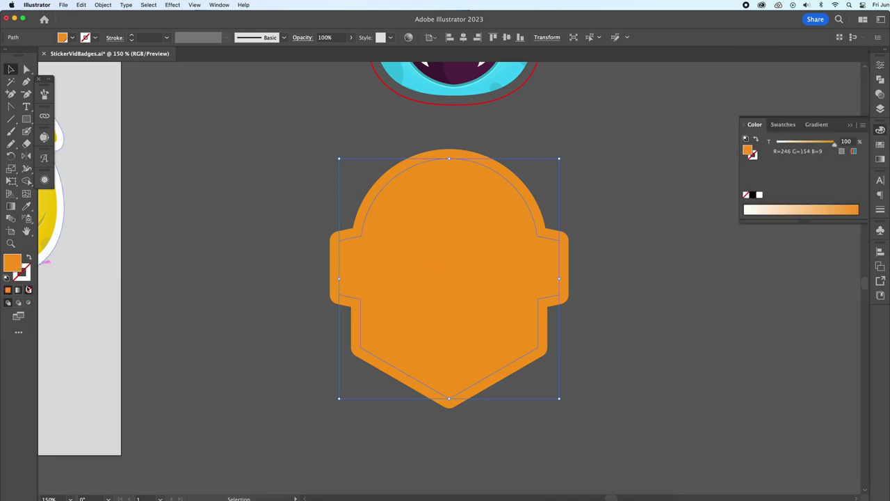
{"action": "left_click", "coordinate": [28, 290]}
{"action": "double_click", "coordinate": [13, 264]}
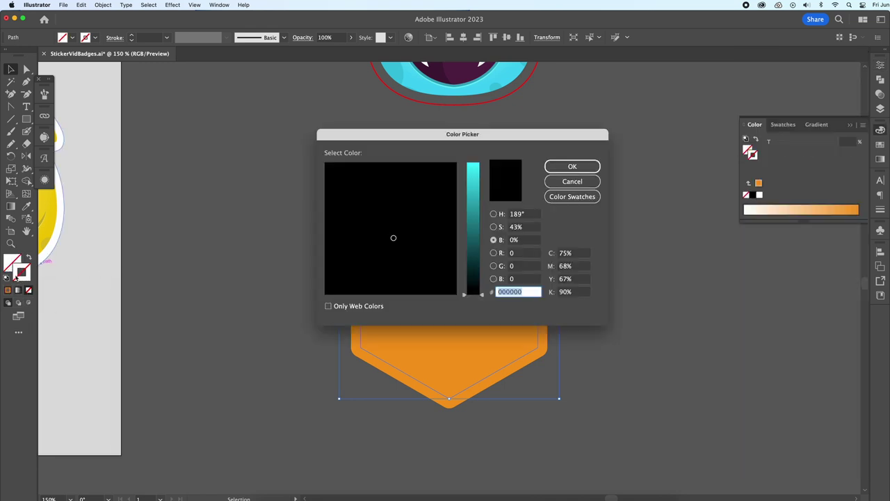
{"action": "left_click_drag", "start_coordinate": [462, 224], "coordinate": [464, 163]}
{"action": "mouse_move", "coordinate": [418, 182]}
{"action": "left_mouse_down"}
{"action": "mouse_move", "coordinate": [364, 179]}
{"action": "mouse_move", "coordinate": [327, 159]}
{"action": "left_mouse_up"}
{"action": "left_click", "coordinate": [588, 167]}
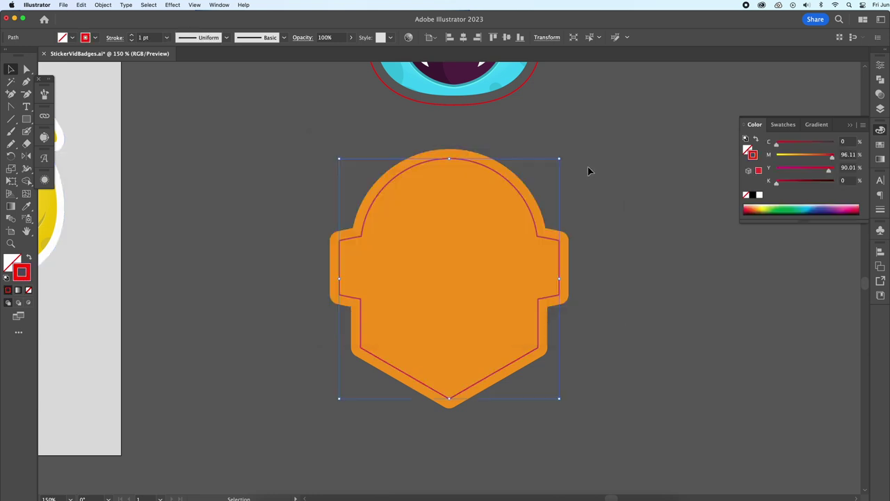
{"action": "left_click", "coordinate": [449, 245]}
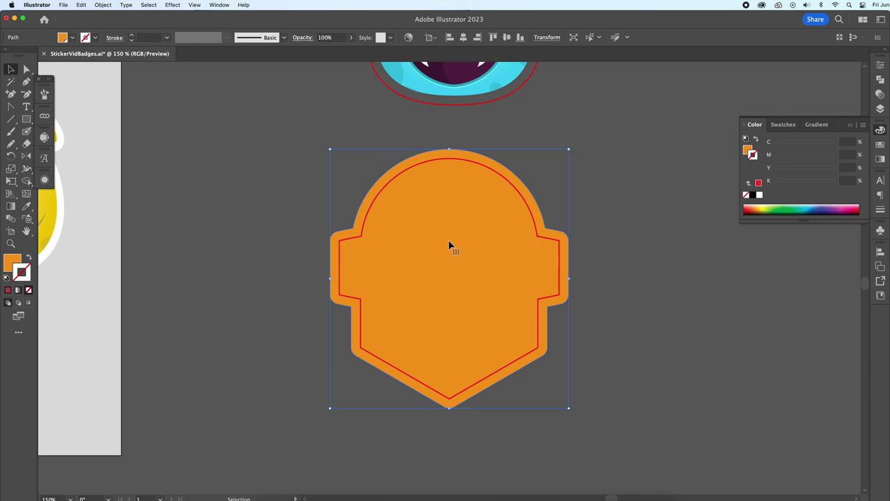
Send the orange offset shape to the back and sample the badge's tan onto it with the Eyedropper
{"action": "right_click", "coordinate": [449, 245]}
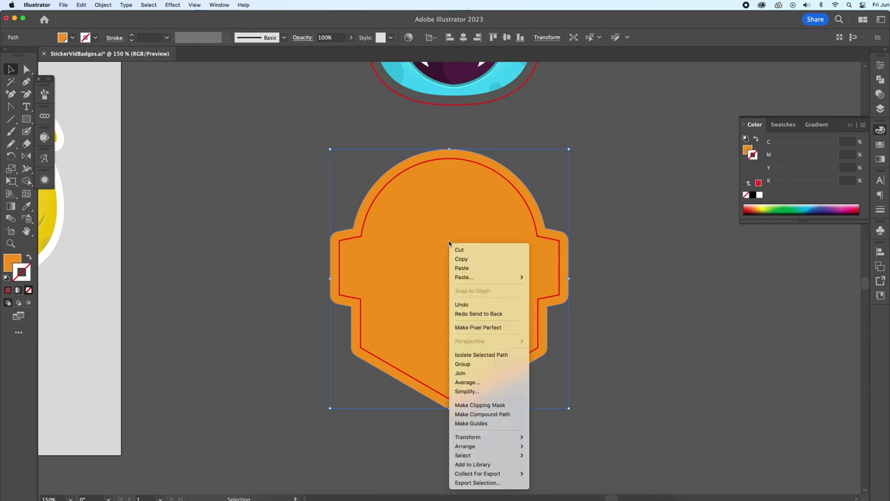
{"action": "mouse_move", "coordinate": [480, 449]}
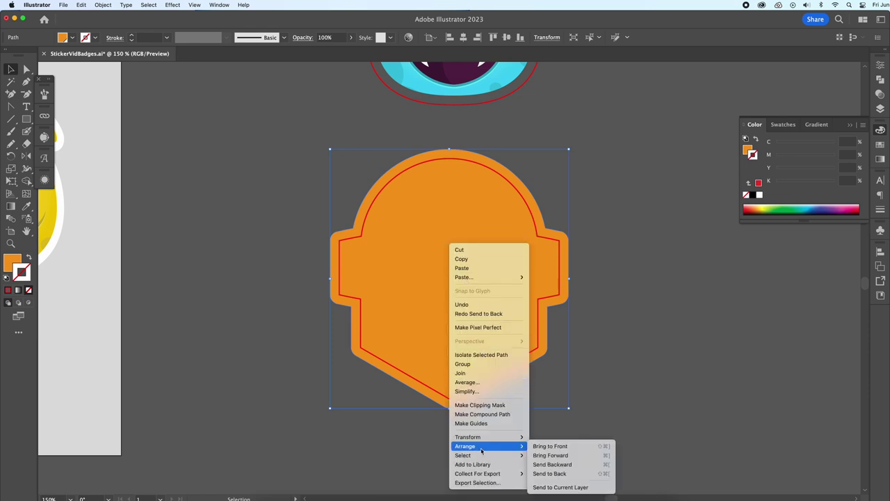
{"action": "left_click", "coordinate": [563, 475]}
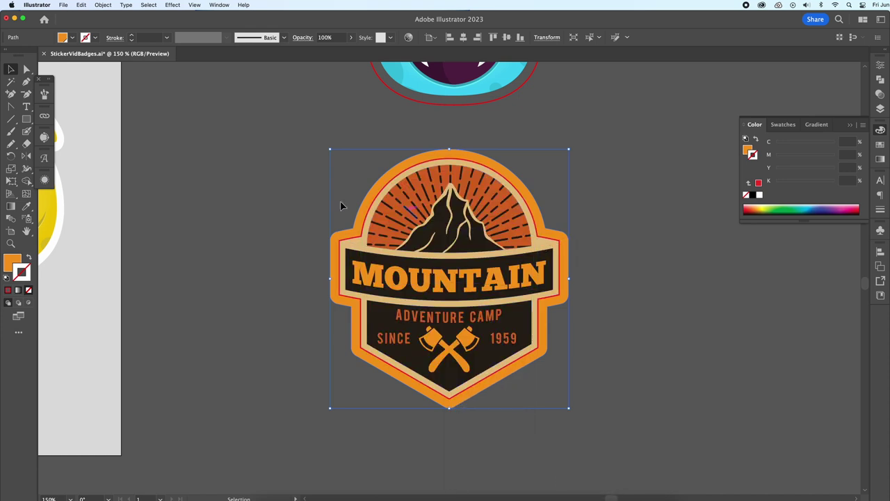
{"action": "left_click", "coordinate": [27, 207]}
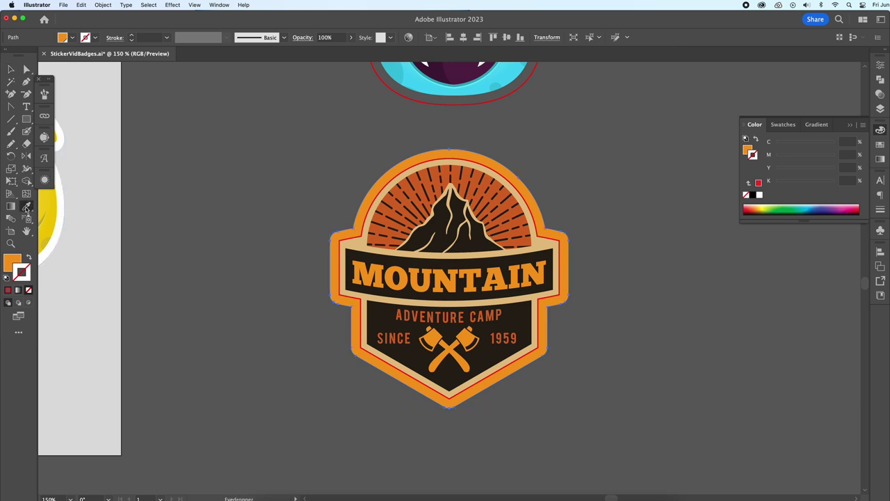
{"action": "left_click", "coordinate": [361, 237]}
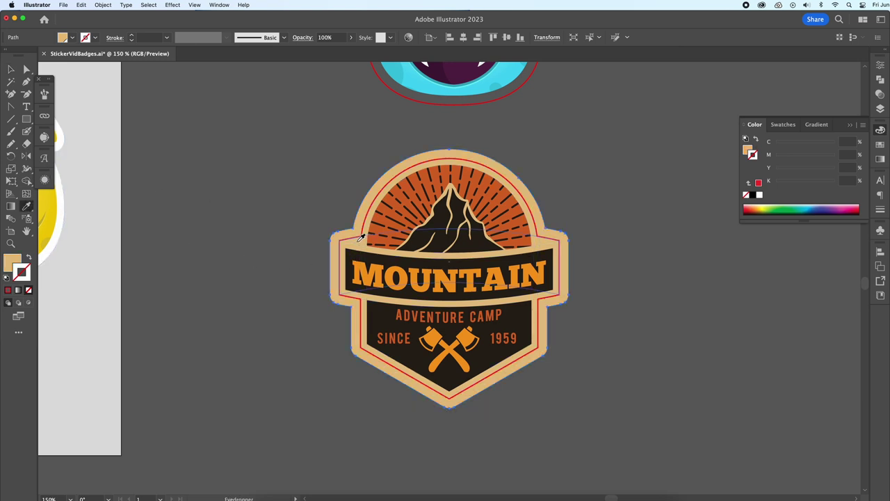
{"action": "key", "text": "v"}
Test-move the red outline and badge artwork aside, then undo to restore their positions
{"action": "left_click", "coordinate": [386, 187]}
{"action": "left_click_drag", "start_coordinate": [386, 188], "coordinate": [642, 243]}
{"action": "key", "text": "super+z"}
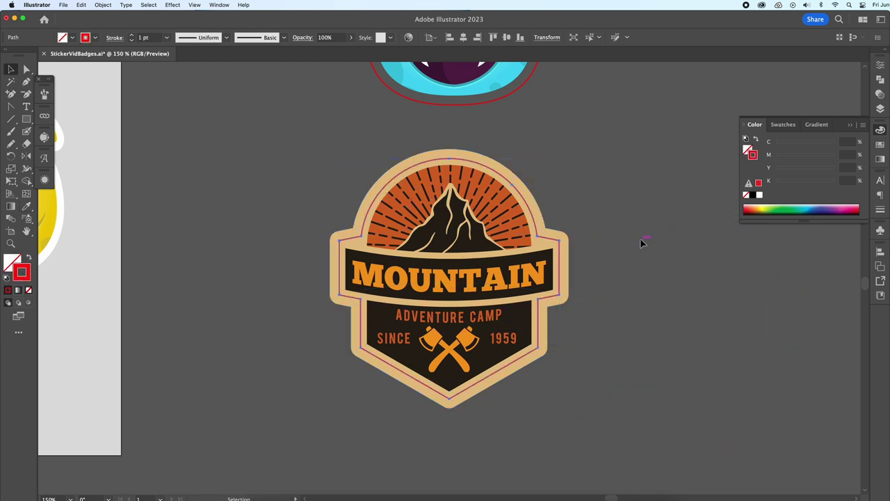
{"action": "left_click_drag", "start_coordinate": [543, 251], "coordinate": [789, 291]}
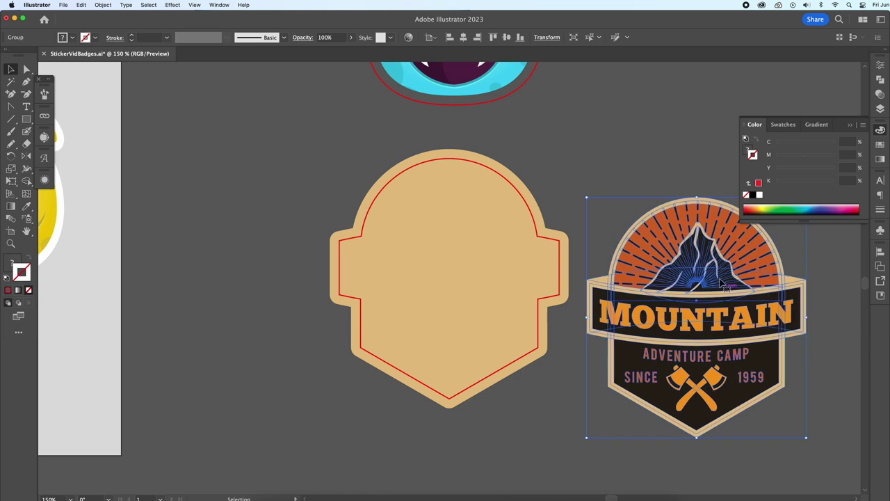
{"action": "left_click", "coordinate": [839, 292]}
{"action": "key", "text": "super+z"}
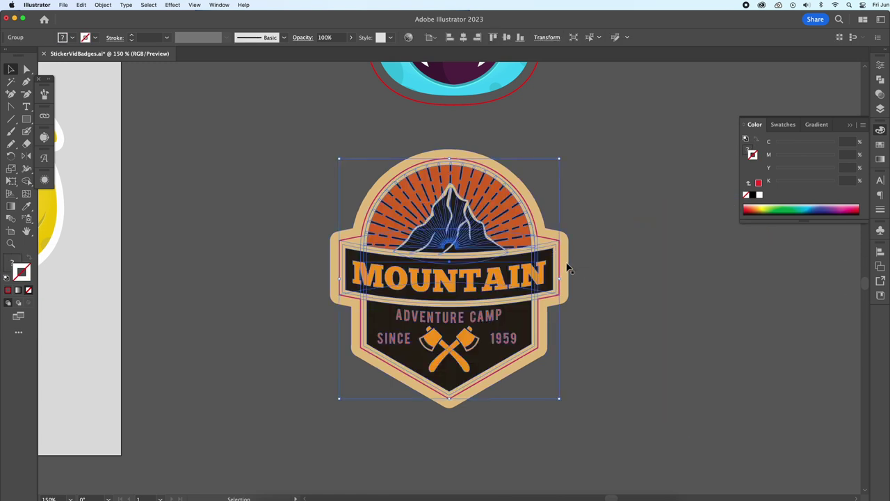
{"action": "left_click", "coordinate": [592, 244]}
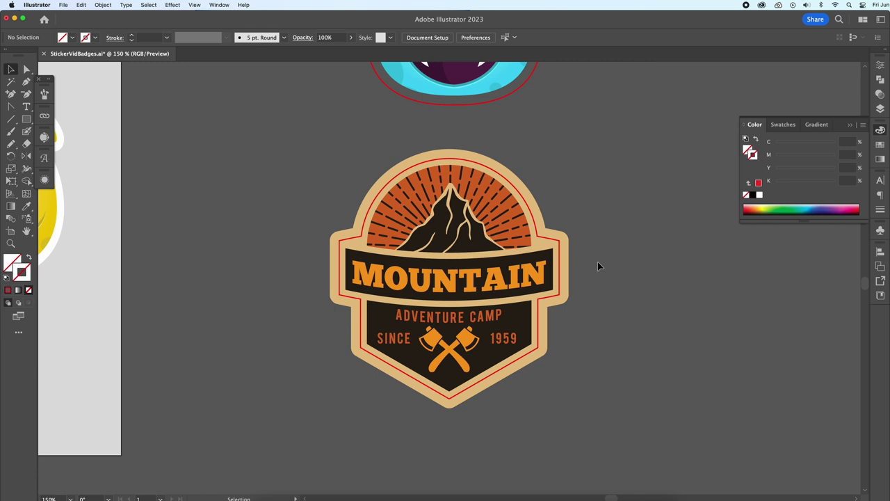
Switch to Chrome and scroll down to the Print Lab's Services section
{"action": "key", "text": "super+Tab"}
{"action": "key", "text": "super+Tab"}
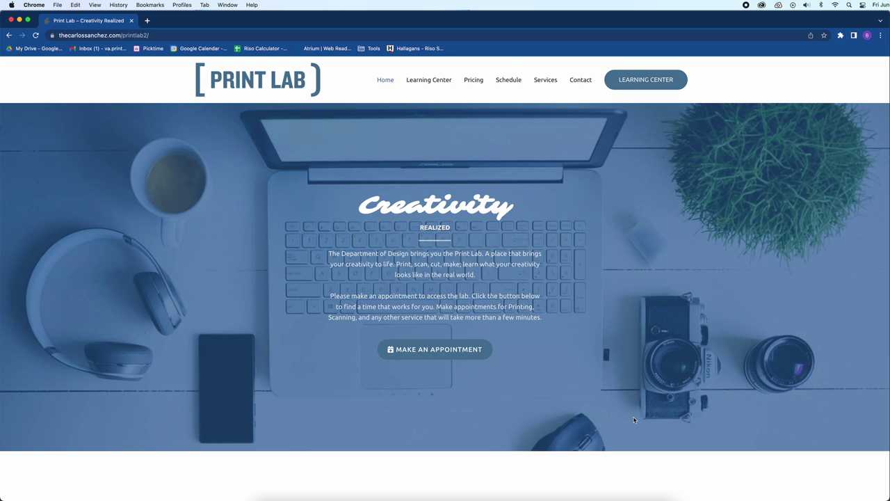
{"action": "left_click", "coordinate": [548, 82]}
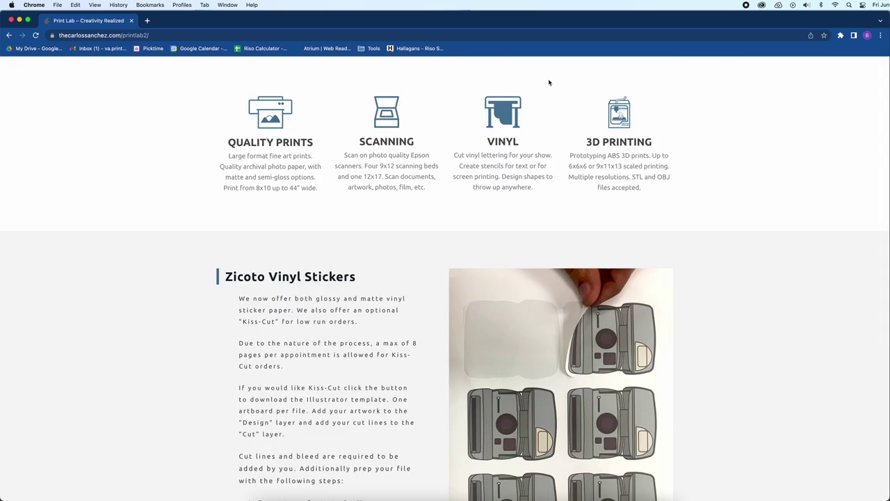
{"action": "scroll", "coordinate": [548, 84], "scroll_direction": "down", "scroll_amount": 2}
{"action": "scroll", "coordinate": [548, 84], "scroll_direction": "down", "scroll_amount": 7}
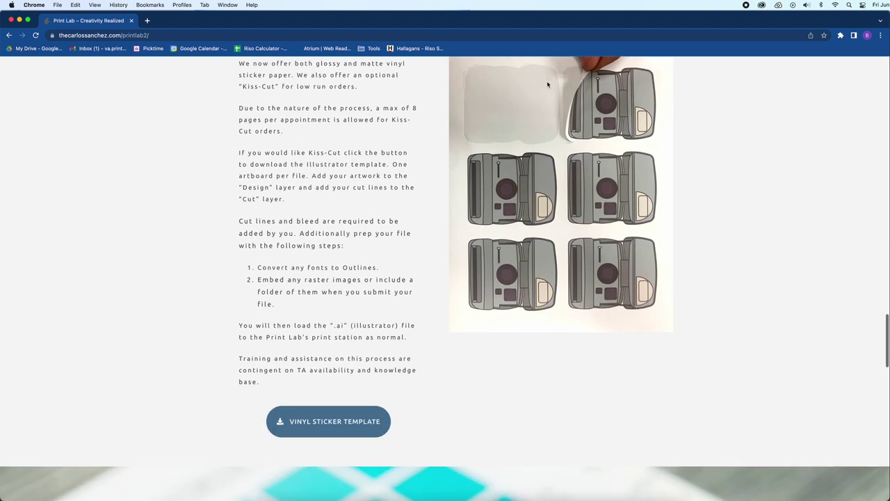
{"action": "scroll", "coordinate": [548, 83], "scroll_direction": "down", "scroll_amount": 1}
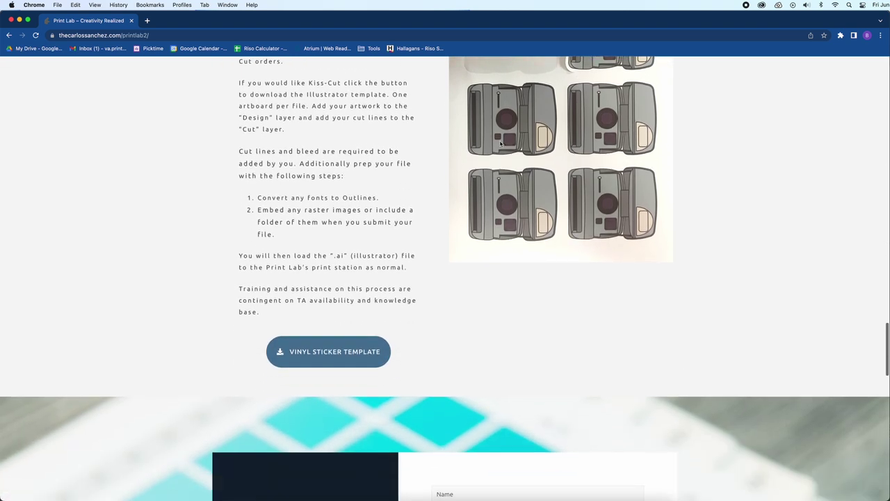
Save the Vinyl Sticker Template link to Downloads and keep the flagged download
{"action": "right_click", "coordinate": [313, 353]}
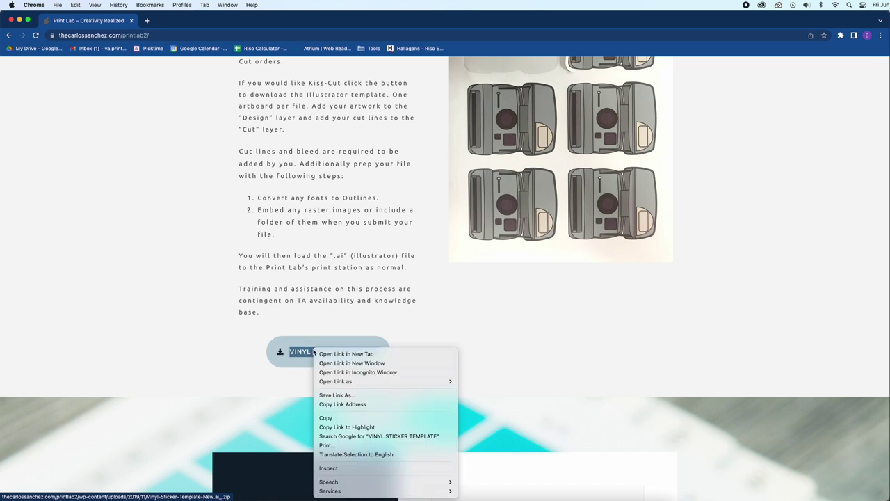
{"action": "left_click", "coordinate": [340, 394]}
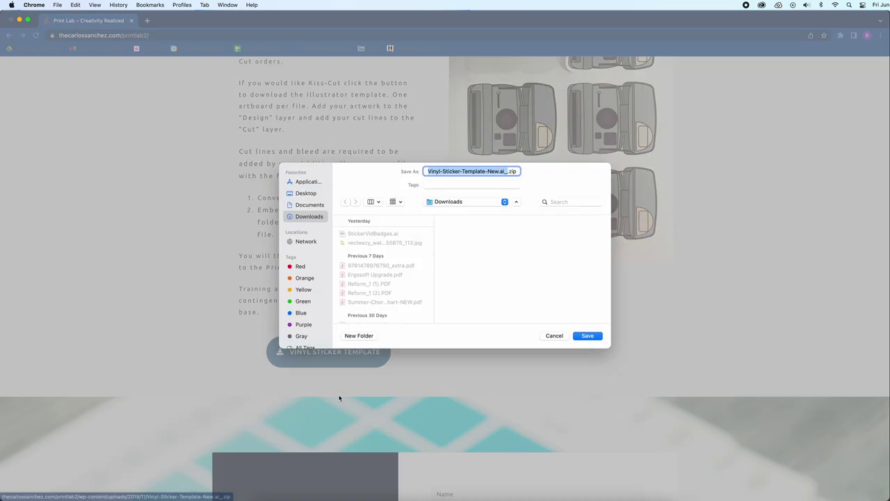
{"action": "left_click", "coordinate": [587, 336]}
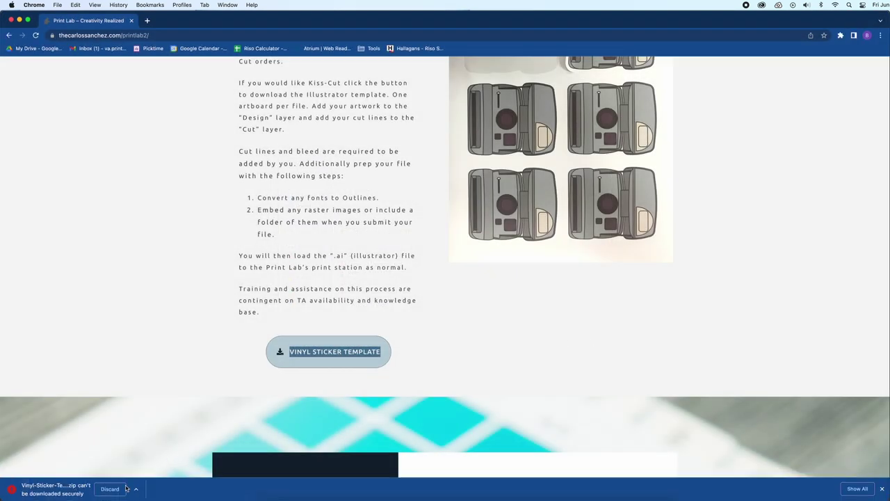
{"action": "left_click", "coordinate": [135, 491]}
{"action": "left_click", "coordinate": [147, 478]}
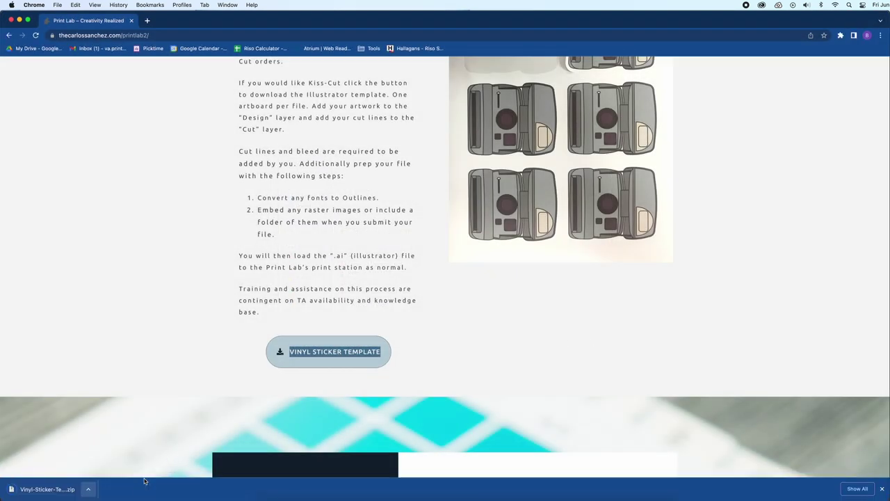
Open Vinyl Sticker Template New.ai from the downloaded zip in Downloads
{"action": "left_click", "coordinate": [63, 488]}
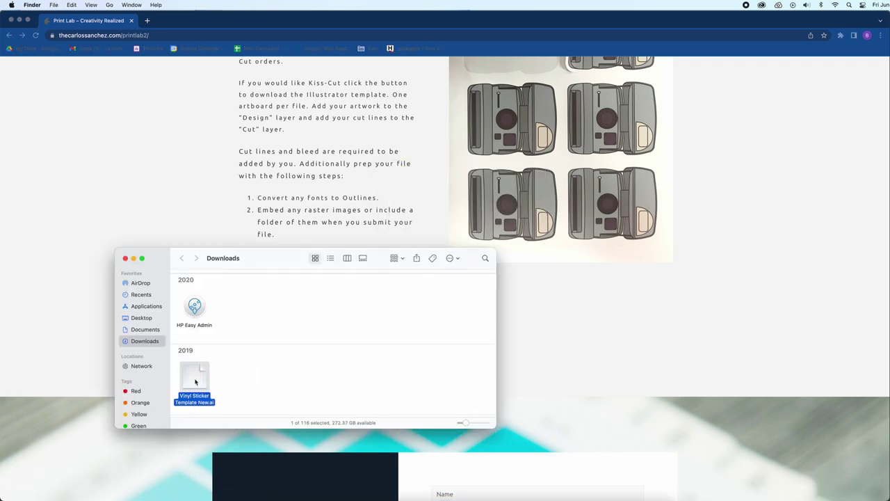
{"action": "double_click", "coordinate": [196, 381]}
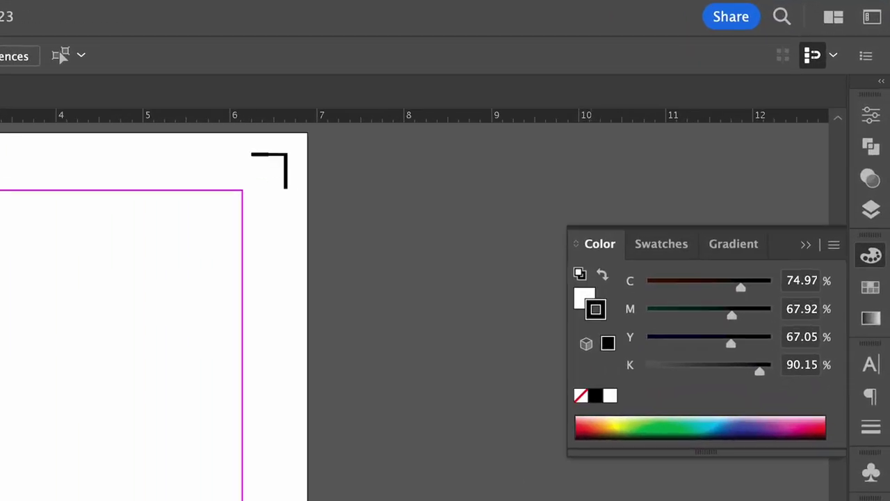
Target the template's Design layer, then switch back to StickerVidBadges.ai
{"action": "left_click", "coordinate": [872, 210]}
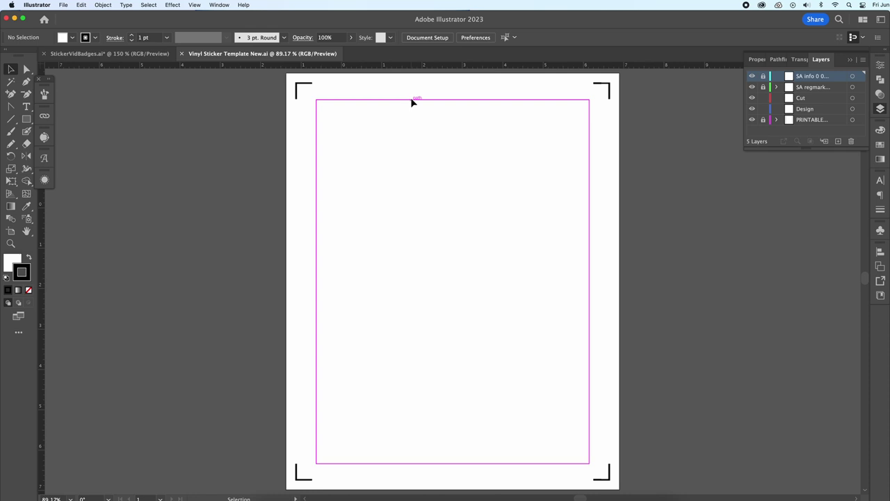
{"action": "left_click", "coordinate": [804, 109]}
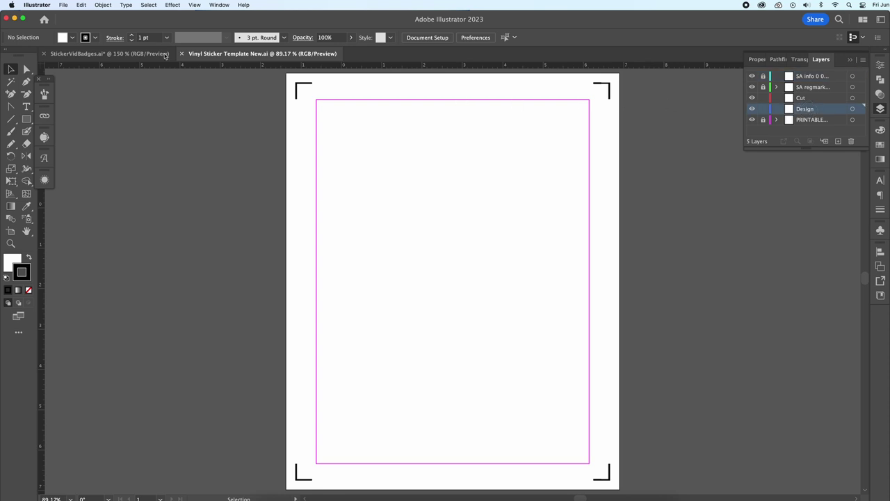
{"action": "left_click", "coordinate": [124, 54]}
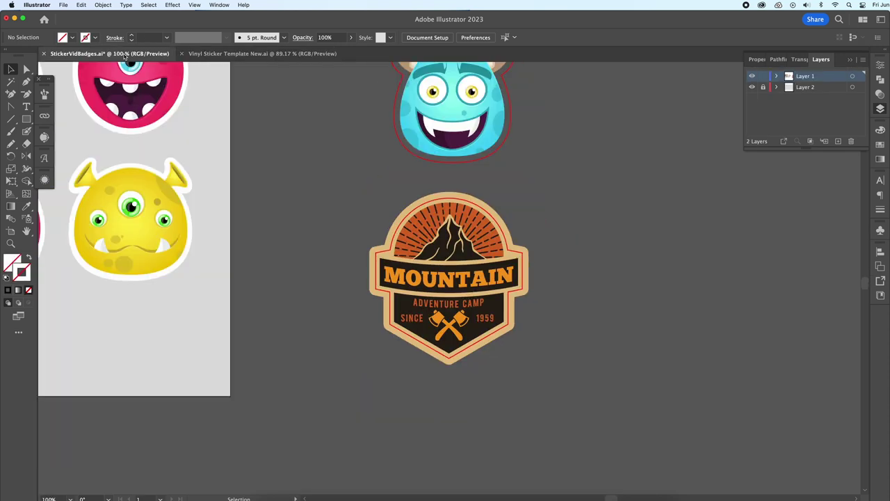
Drag the blue monster and Mountain badge onto the vinyl template's artboard
{"action": "key", "text": "super+minus"}
{"action": "left_click", "coordinate": [563, 127]}
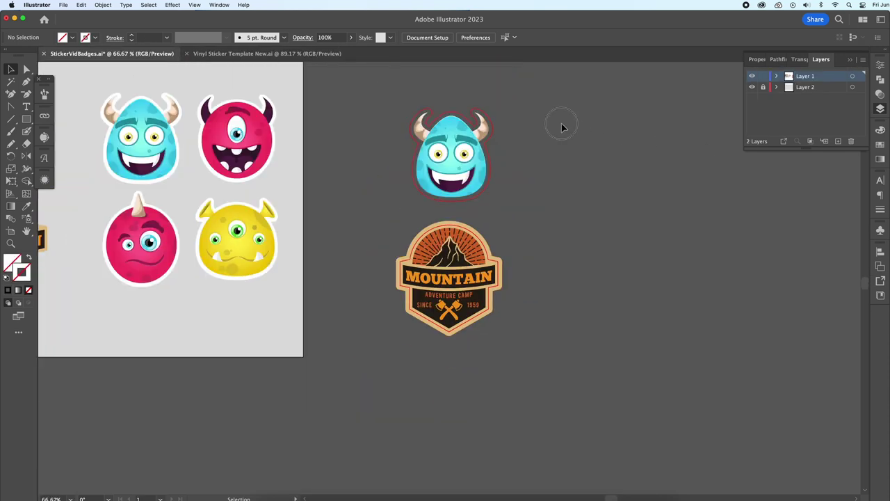
{"action": "left_click_drag", "start_coordinate": [563, 127], "coordinate": [421, 325]}
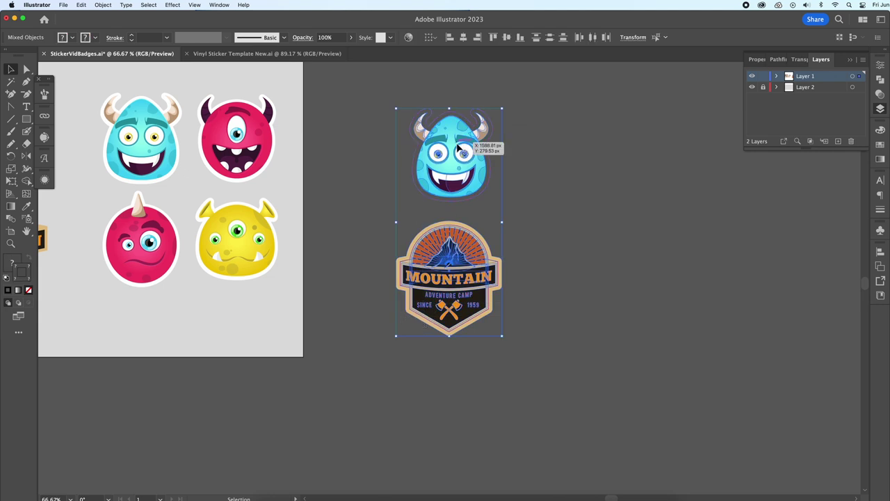
{"action": "left_click_drag", "start_coordinate": [459, 148], "coordinate": [472, 180]}
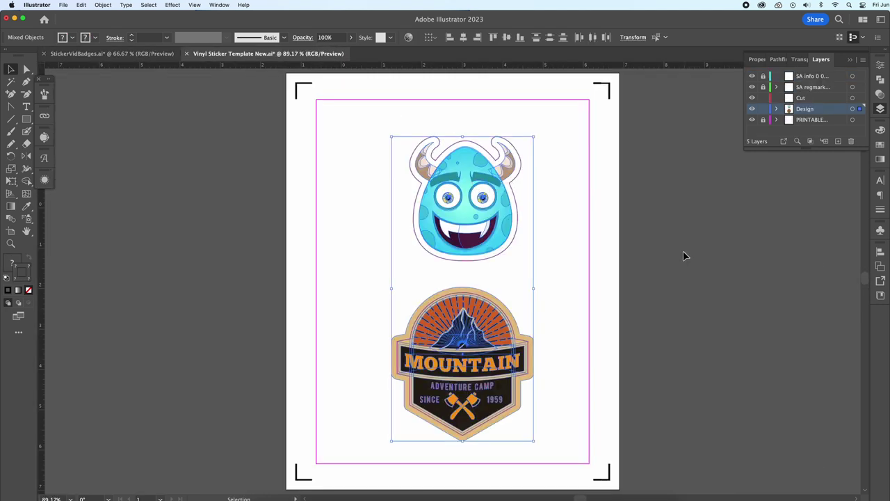
Move the monster's and badge's red cut outlines from Design to the Cut layer
{"action": "left_click", "coordinate": [559, 237]}
{"action": "left_click", "coordinate": [519, 216]}
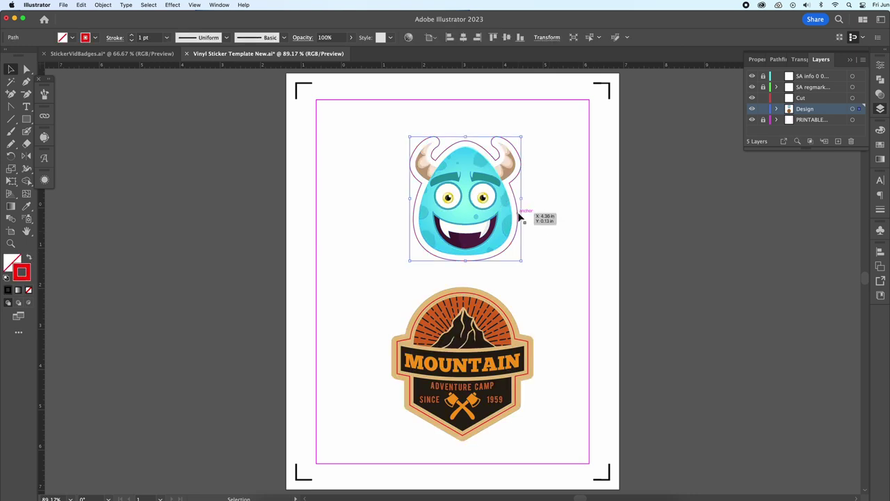
{"action": "left_click", "coordinate": [498, 306], "text": "shift"}
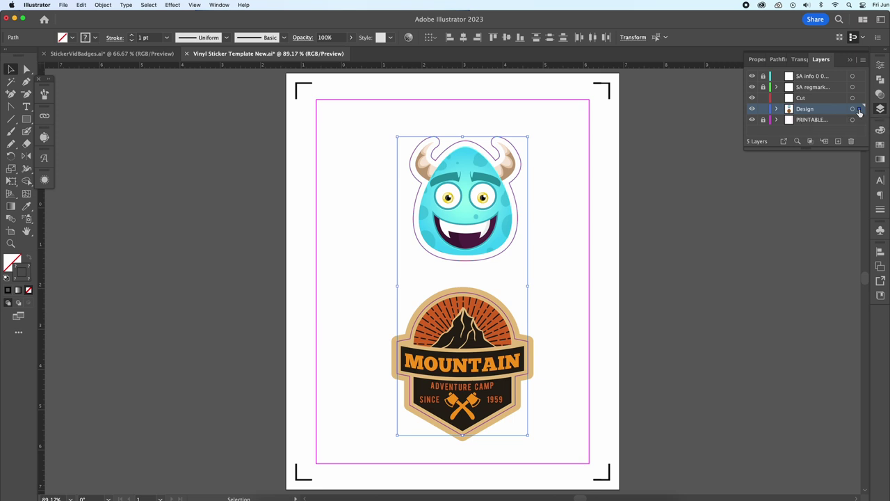
{"action": "left_click_drag", "start_coordinate": [859, 113], "coordinate": [861, 103]}
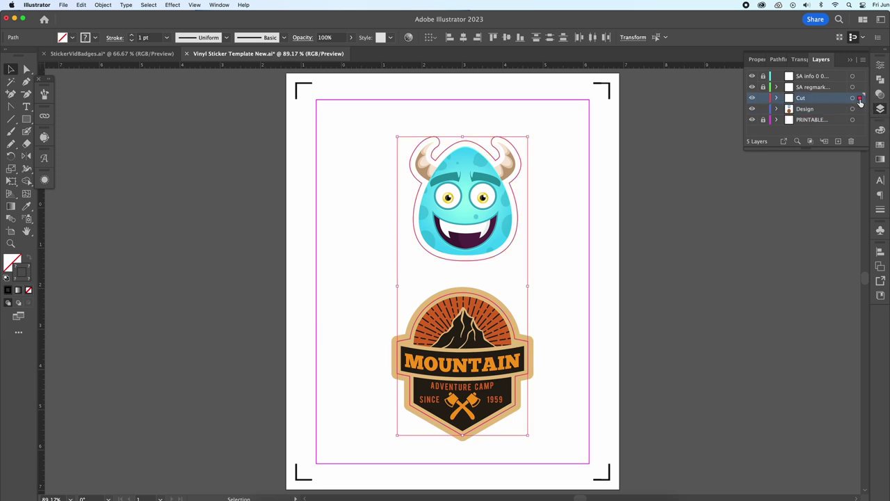
{"action": "left_click", "coordinate": [710, 186]}
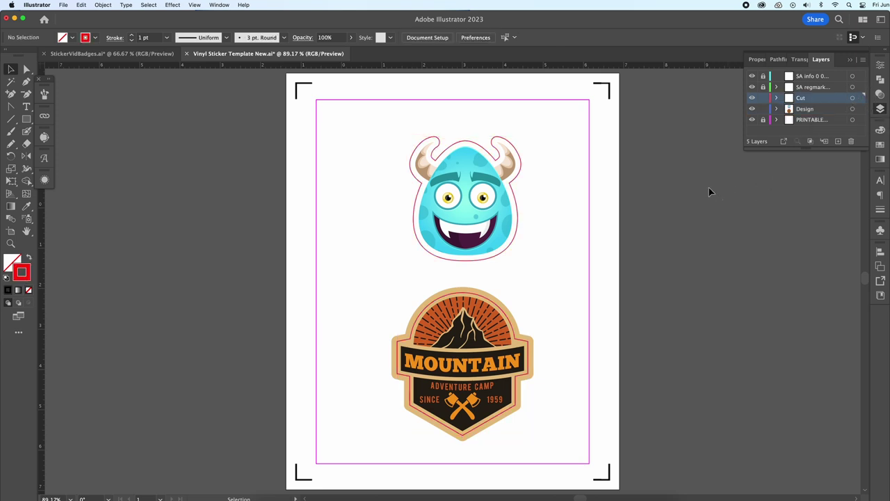
{"action": "left_click", "coordinate": [751, 98]}
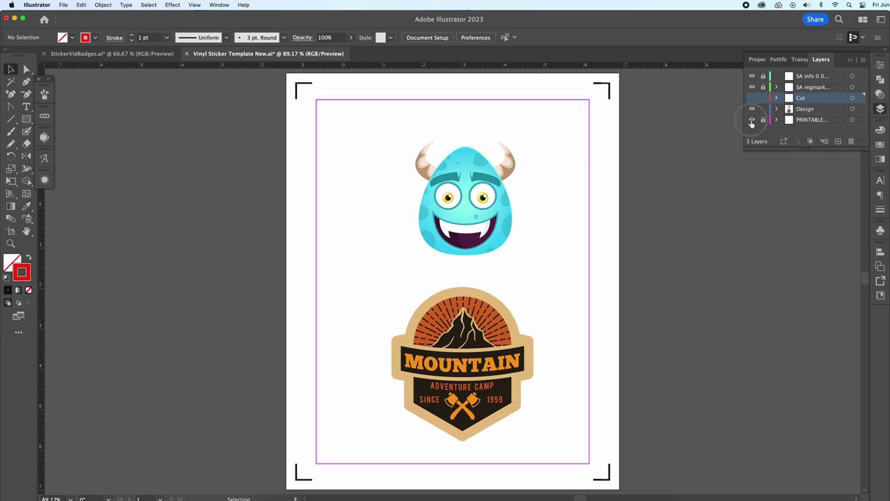
{"action": "left_click", "coordinate": [752, 119]}
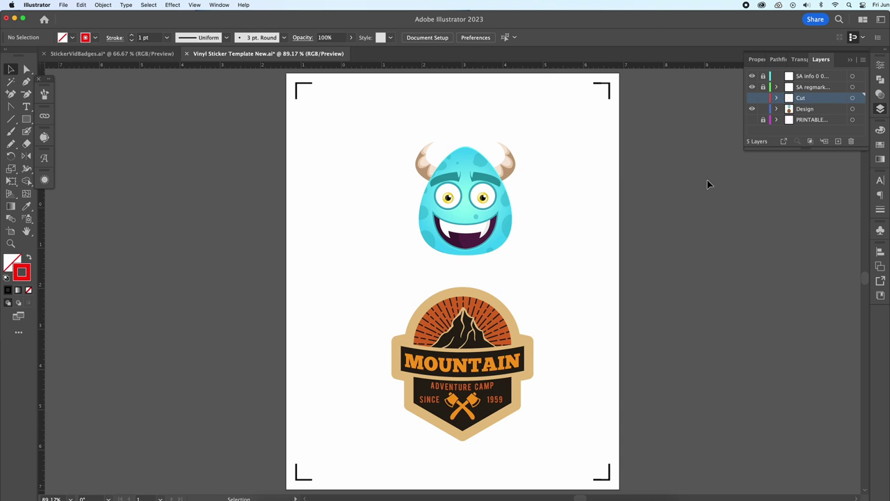
{"action": "left_click", "coordinate": [752, 109]}
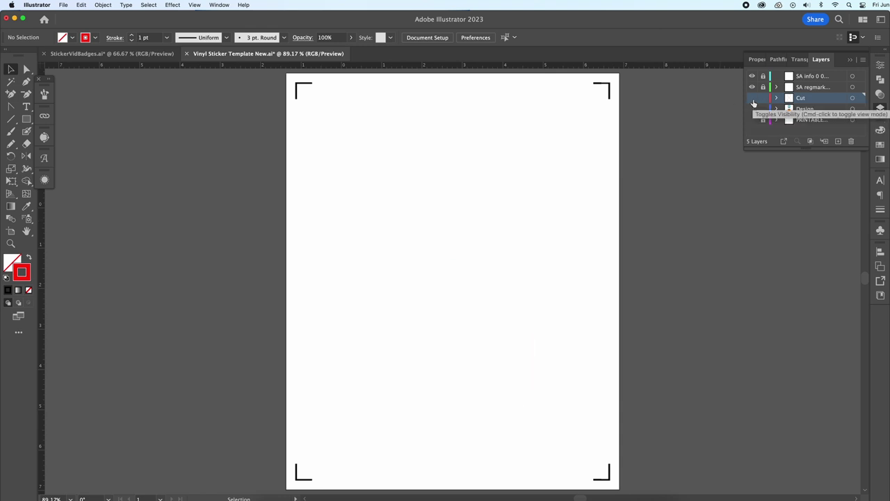
{"action": "left_click", "coordinate": [752, 98]}
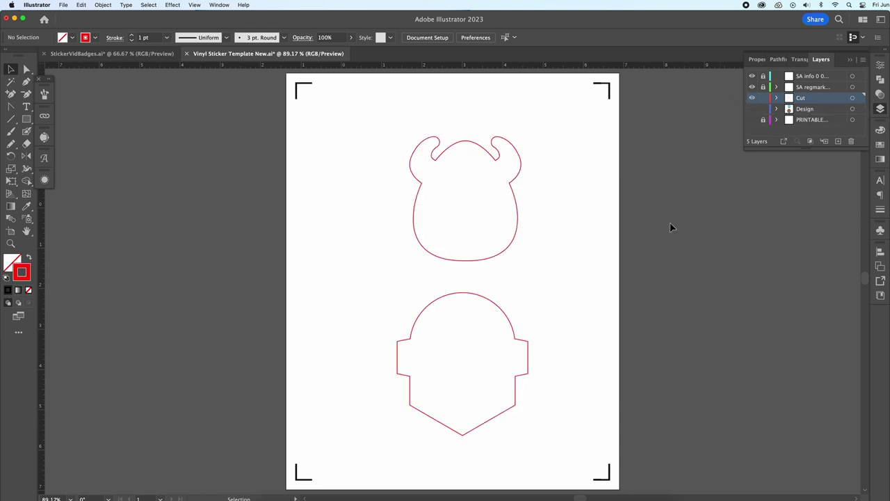
{"action": "left_click", "coordinate": [751, 109]}
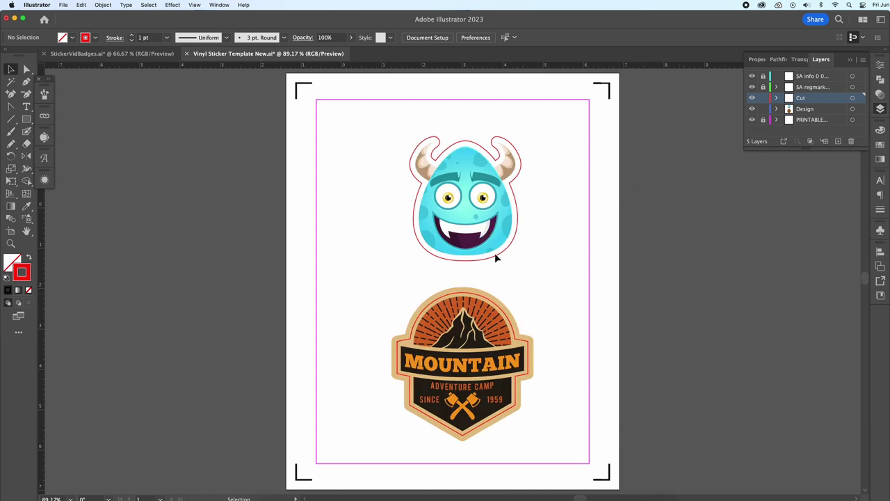
Shrink the monster at the sheet's top-left and duplicate it into a row of four
{"action": "left_click", "coordinate": [449, 250]}
{"action": "left_click_drag", "start_coordinate": [468, 226], "coordinate": [386, 200]}
{"action": "left_click_drag", "start_coordinate": [433, 232], "coordinate": [388, 194]}
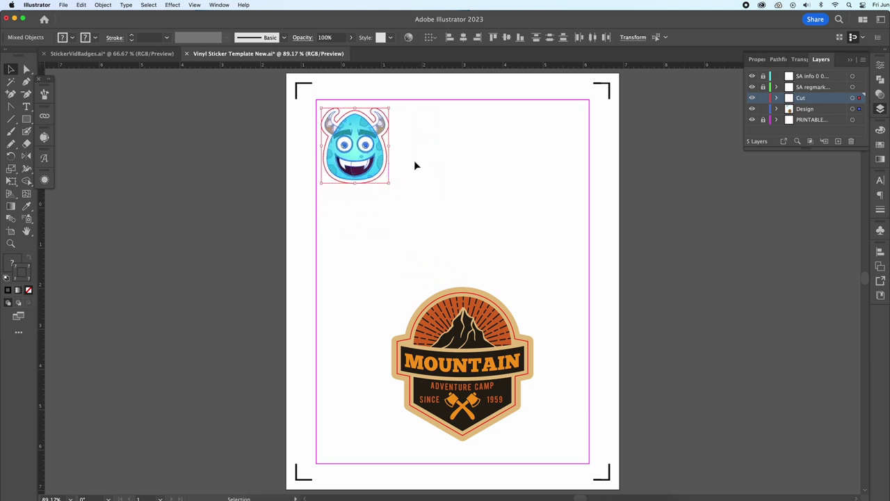
{"action": "left_click_drag", "start_coordinate": [356, 150], "coordinate": [428, 154]}
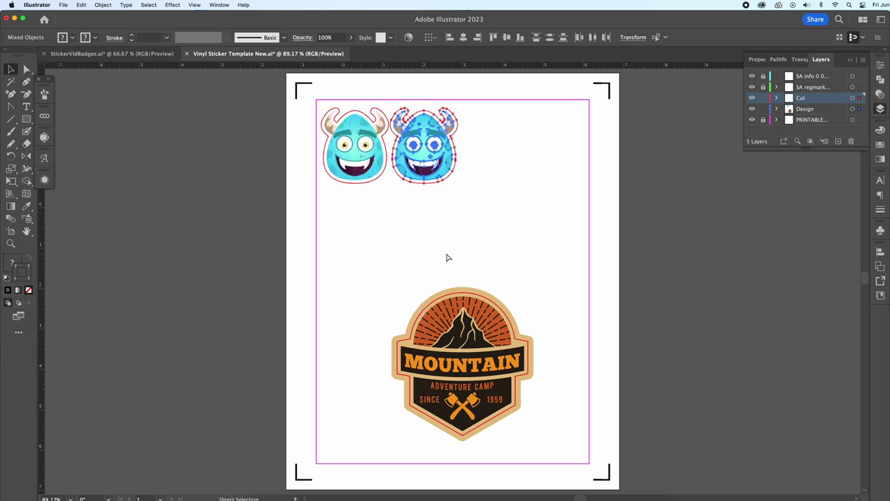
{"action": "key", "text": "super+d"}
{"action": "key", "text": "super+d"}
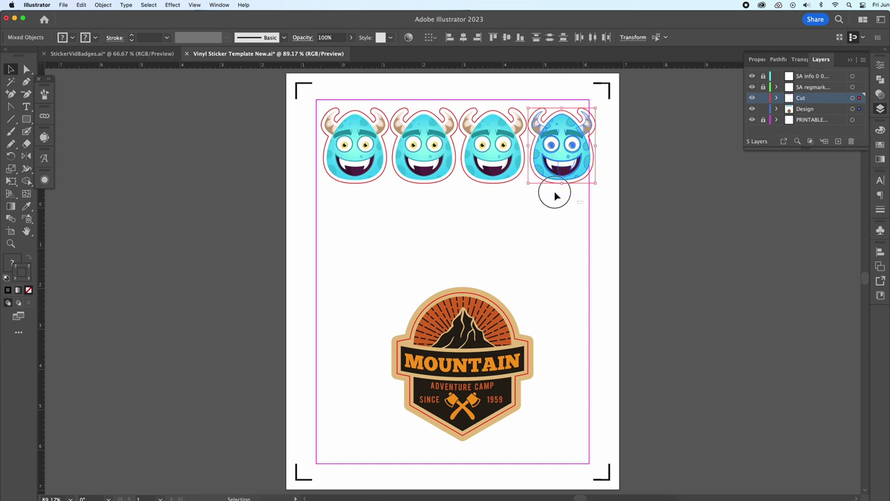
Scale the row of four monsters down and copy it beneath as a second row
{"action": "left_click_drag", "start_coordinate": [577, 202], "coordinate": [334, 132]}
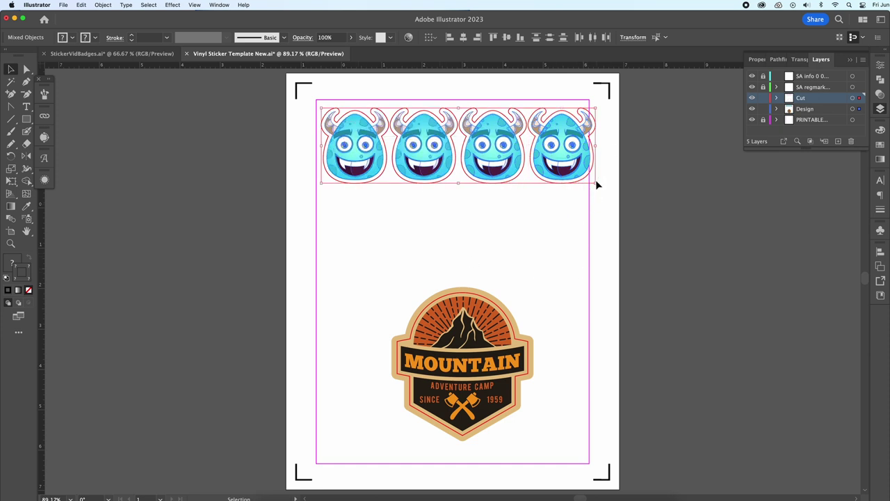
{"action": "left_click_drag", "start_coordinate": [595, 182], "coordinate": [605, 182]}
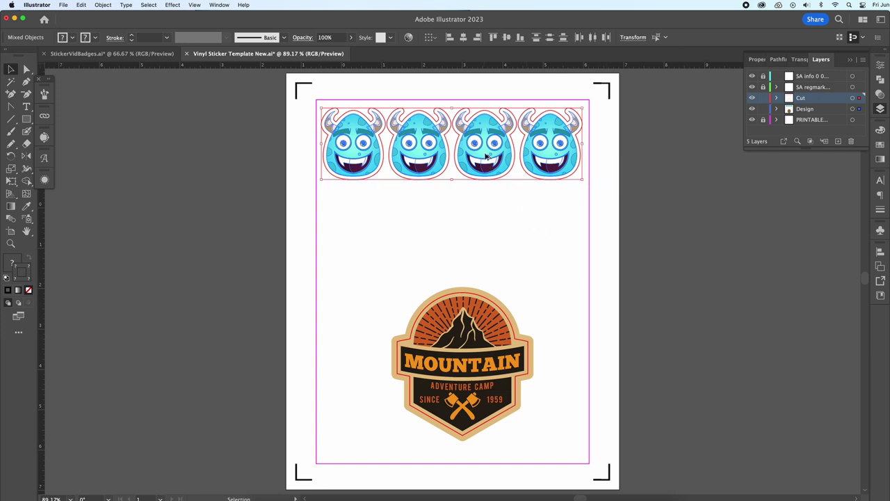
{"action": "left_click_drag", "start_coordinate": [486, 160], "coordinate": [484, 226]}
{"action": "left_click_drag", "start_coordinate": [573, 293], "coordinate": [445, 375]}
Shrink the Mountain badge below the monsters and nest a 180°-rotated copy beside it
{"action": "left_click_drag", "start_coordinate": [533, 441], "coordinate": [490, 394]}
{"action": "left_click_drag", "start_coordinate": [453, 342], "coordinate": [389, 309]}
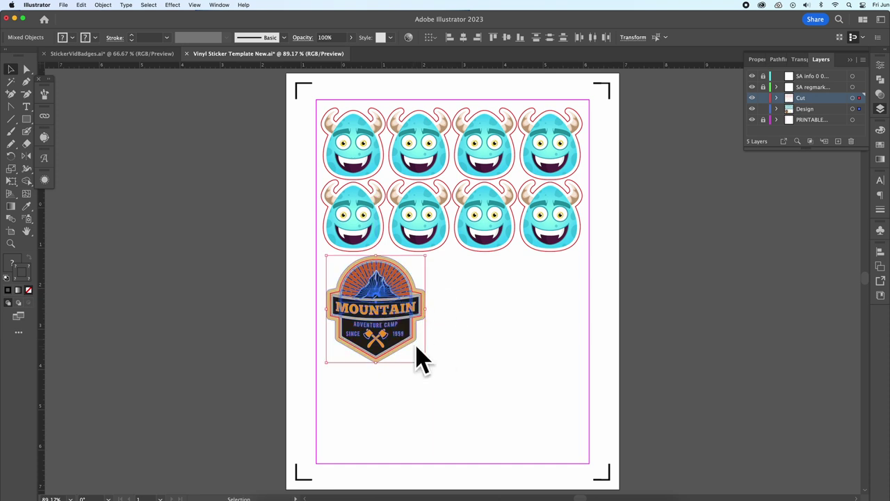
{"action": "left_click_drag", "start_coordinate": [417, 310], "coordinate": [529, 358]}
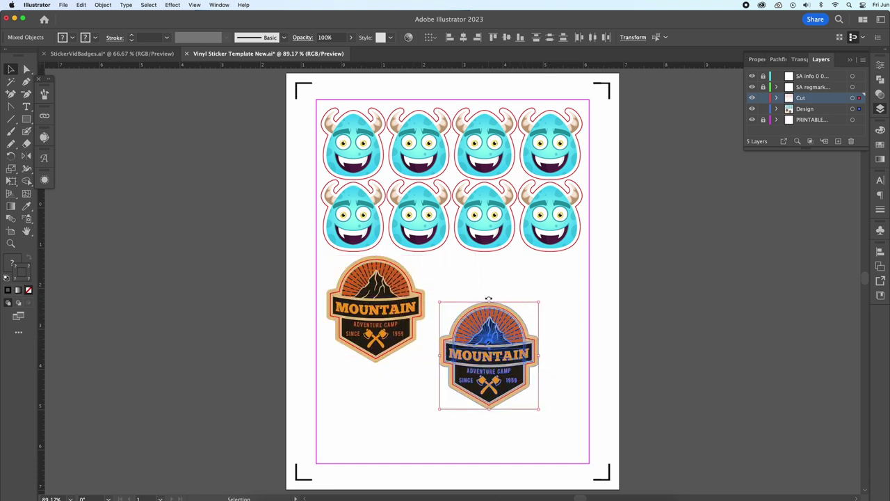
{"action": "left_click_drag", "start_coordinate": [489, 297], "coordinate": [498, 427]}
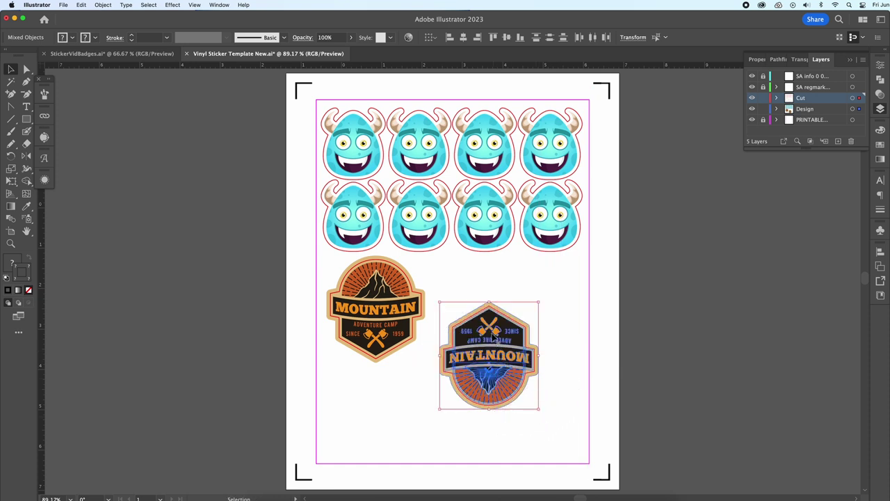
{"action": "left_click_drag", "start_coordinate": [490, 330], "coordinate": [415, 364]}
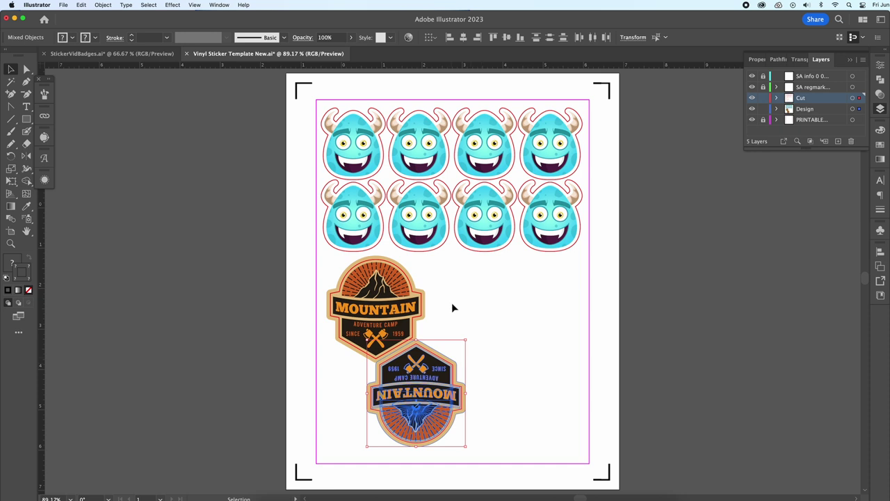
Repeat the badge pair twice to the right and delete the extra bottom-right badge
{"action": "left_click_drag", "start_coordinate": [334, 394], "coordinate": [471, 347]}
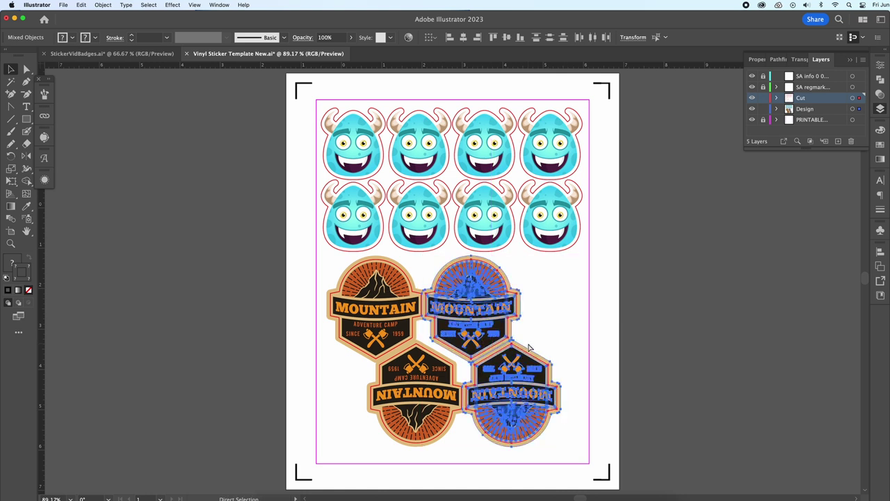
{"action": "key", "text": "super+d"}
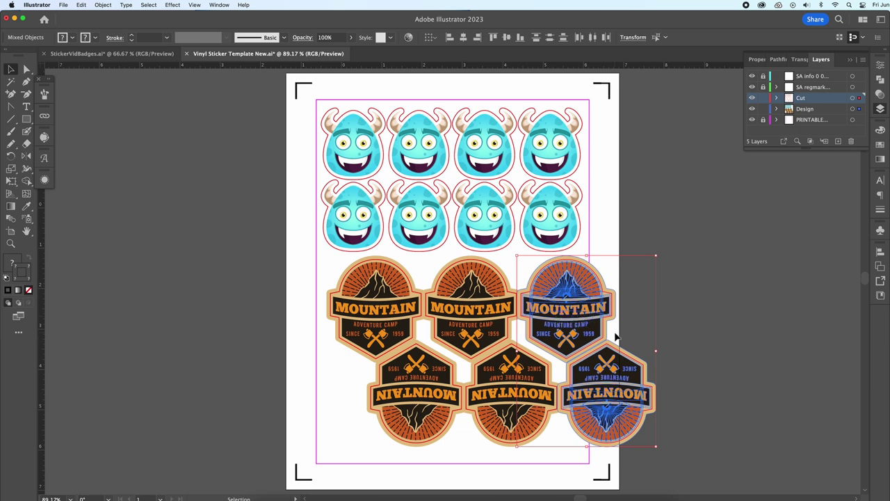
{"action": "left_click", "coordinate": [696, 333]}
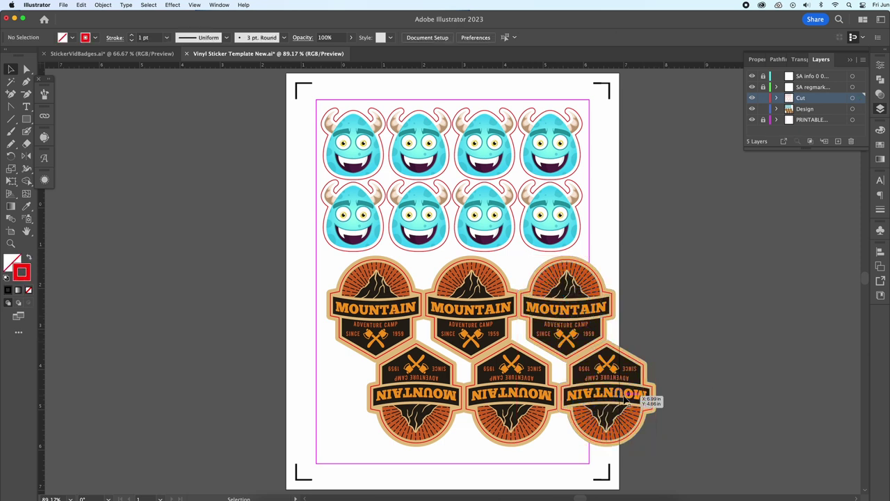
{"action": "left_click", "coordinate": [646, 405]}
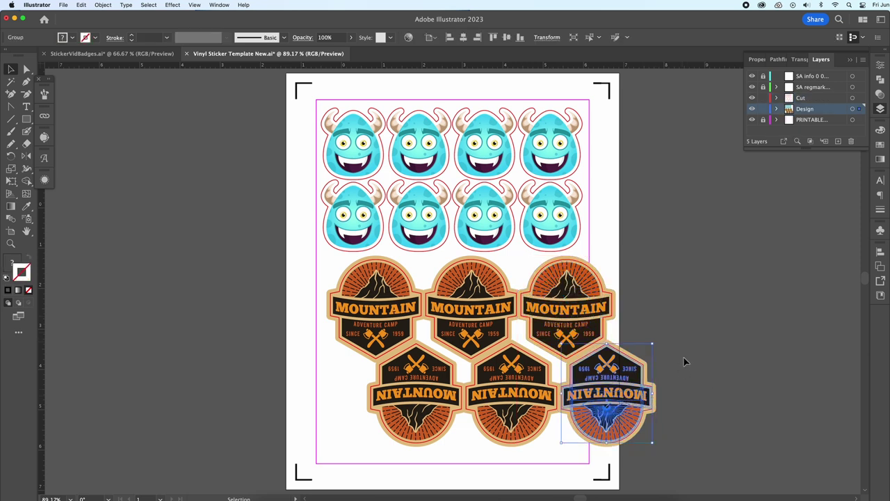
{"action": "left_click", "coordinate": [641, 437]}
{"action": "key", "text": "Delete"}
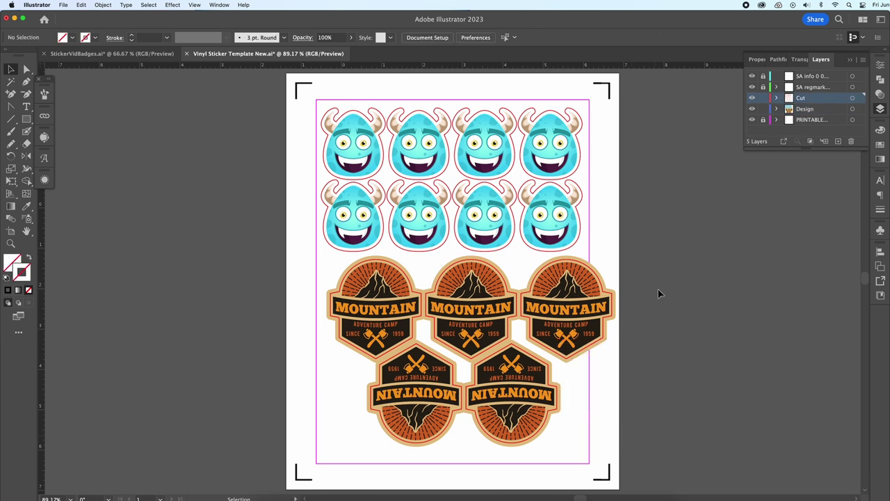
Scale all five Mountain badges to about 6.66 in wide and nudge them up
{"action": "left_click_drag", "start_coordinate": [662, 284], "coordinate": [376, 323]}
{"action": "left_click_drag", "start_coordinate": [495, 308], "coordinate": [484, 317]}
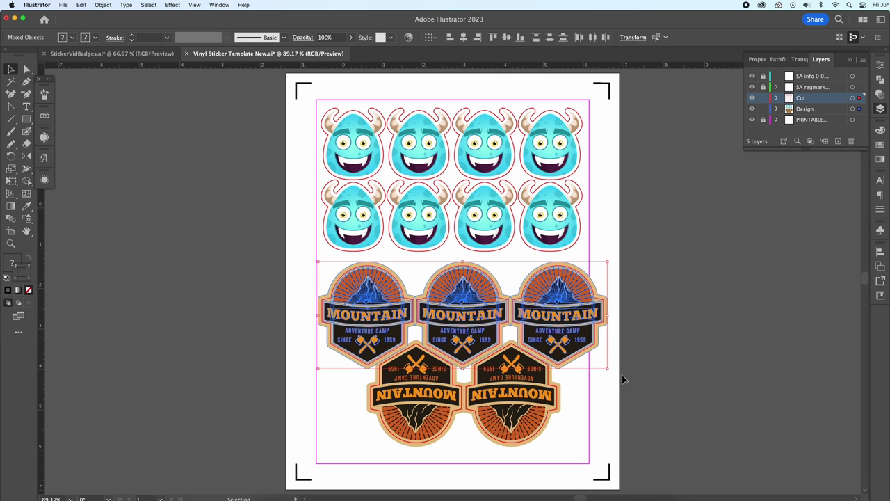
{"action": "left_click", "coordinate": [377, 425], "text": "shift"}
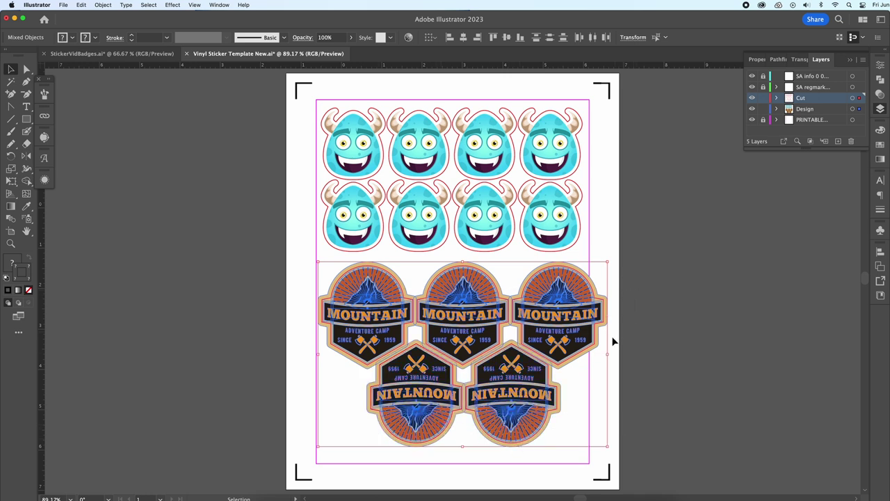
{"action": "left_click_drag", "start_coordinate": [608, 355], "coordinate": [588, 359]}
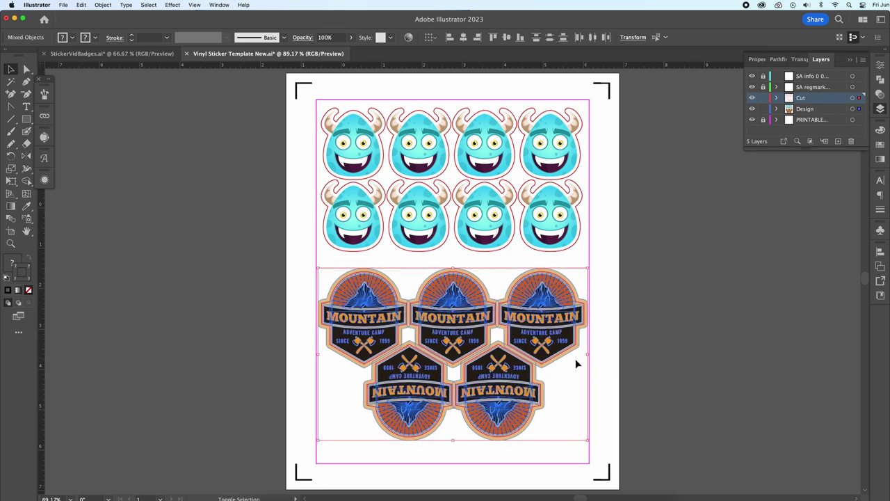
{"action": "left_click_drag", "start_coordinate": [457, 324], "coordinate": [457, 313]}
Save the sticker sheet as a new Adobe Illustrator file named CArlosStickers
{"action": "left_click", "coordinate": [619, 359]}
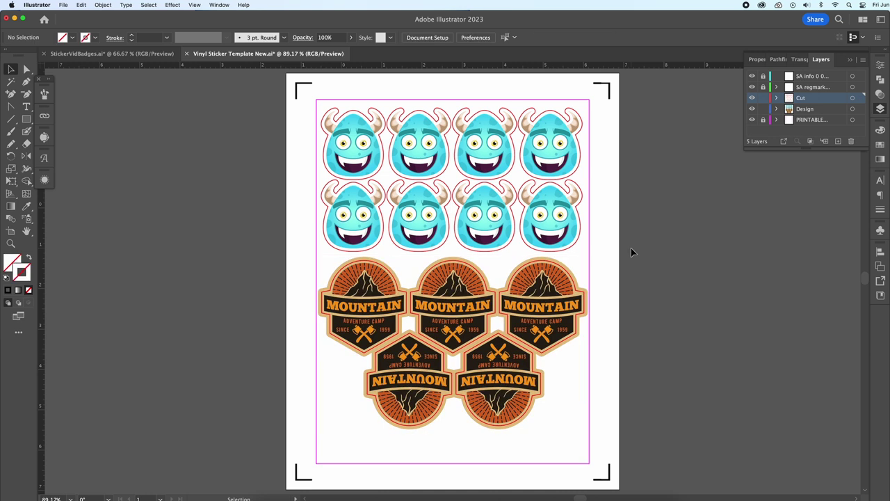
{"action": "left_click", "coordinate": [63, 5]}
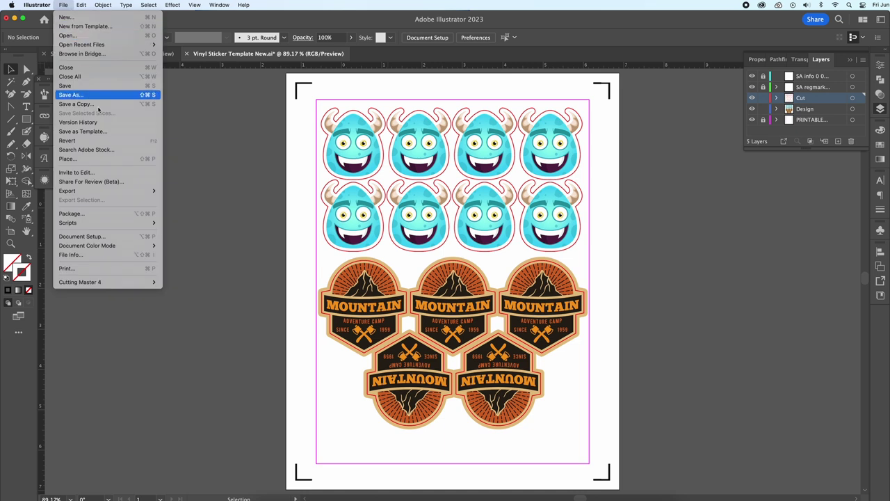
{"action": "left_click", "coordinate": [91, 95]}
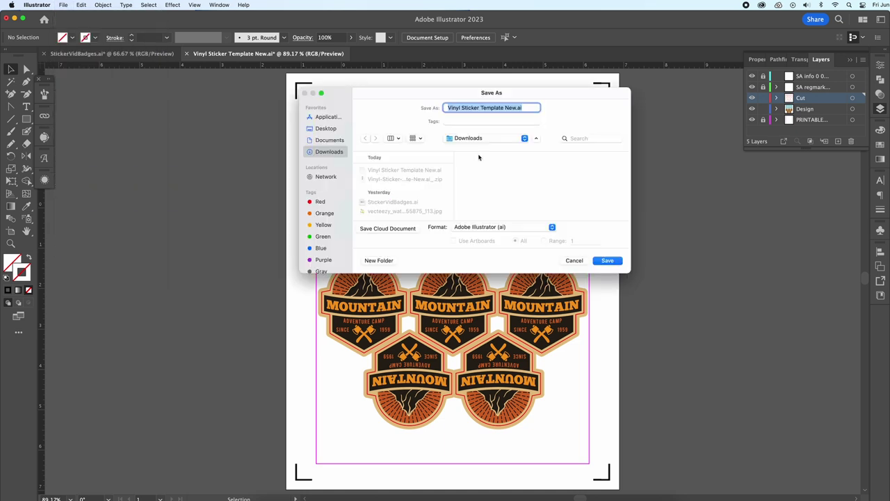
{"action": "type", "text": "CAr"}
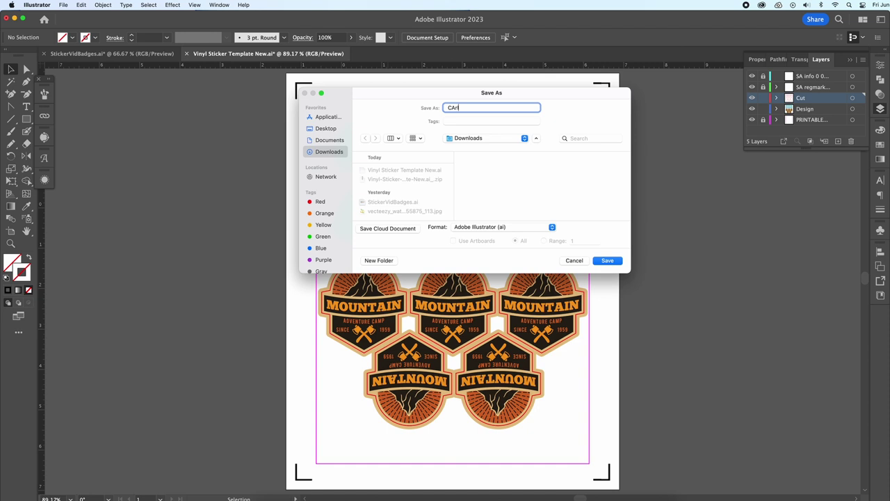
{"action": "type", "text": "losStickers"}
{"action": "left_click", "coordinate": [610, 262]}
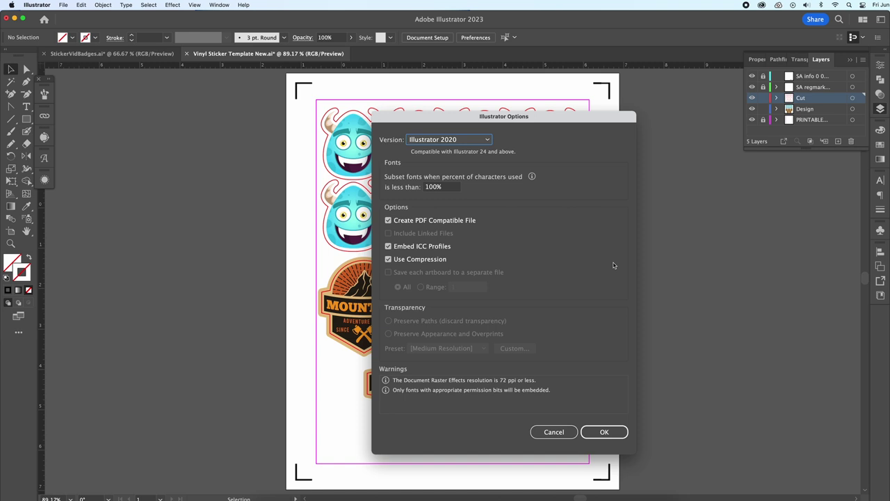
Accept the Illustrator Options to complete the .ai save
{"action": "left_click", "coordinate": [611, 436]}
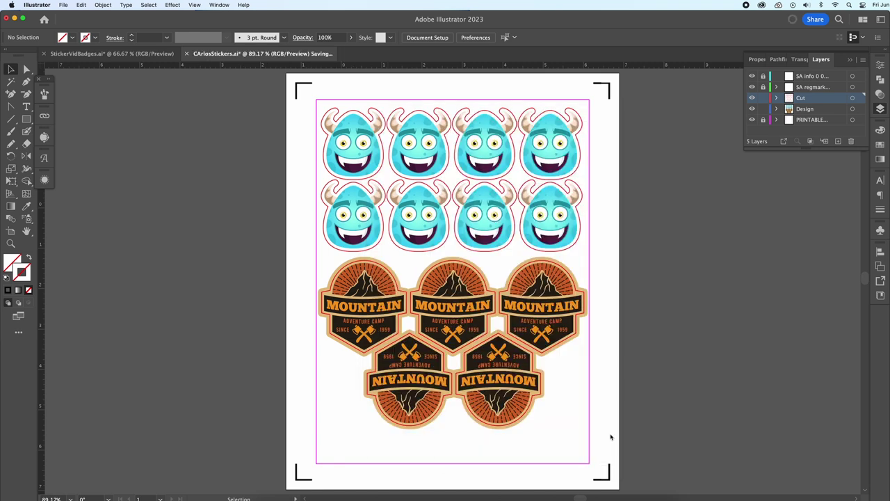